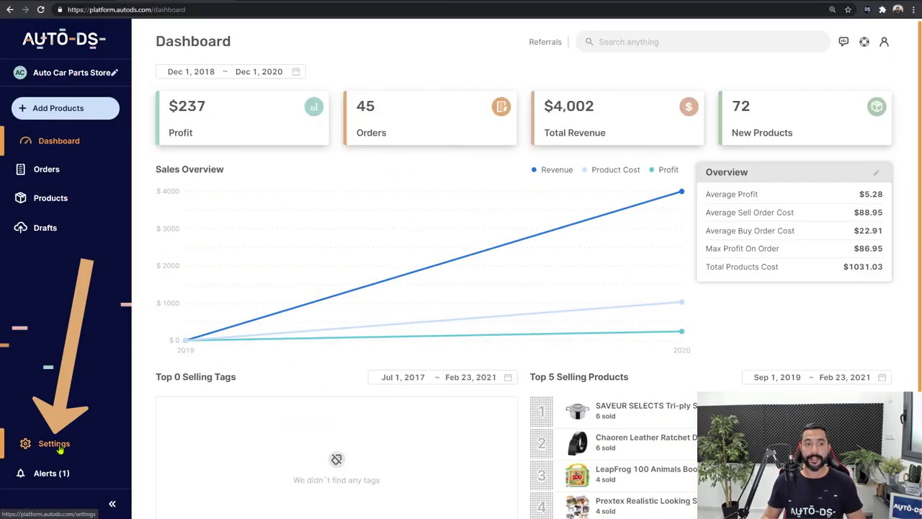
Subscribe to the monthly Teacher plan for Facebook Marketplace with the 7-day $0.99 trial and confirm the payment
left_click(58, 446)
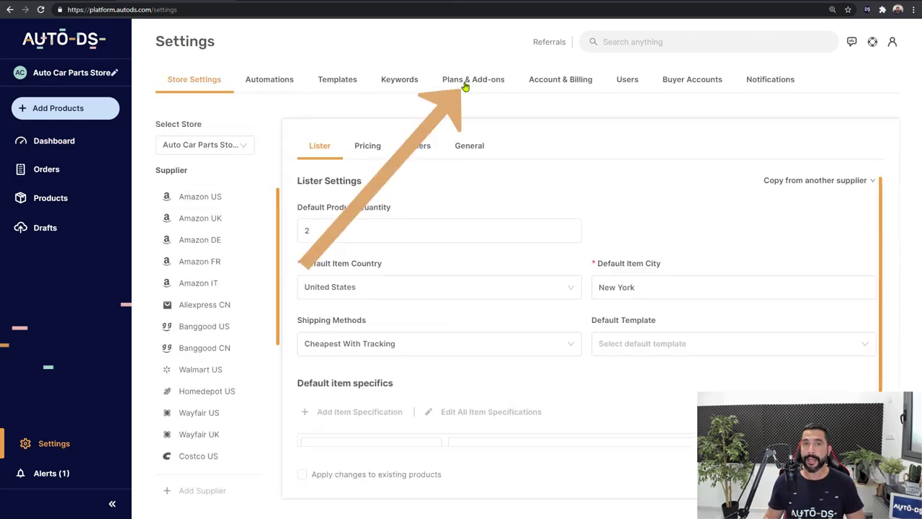
left_click(467, 85)
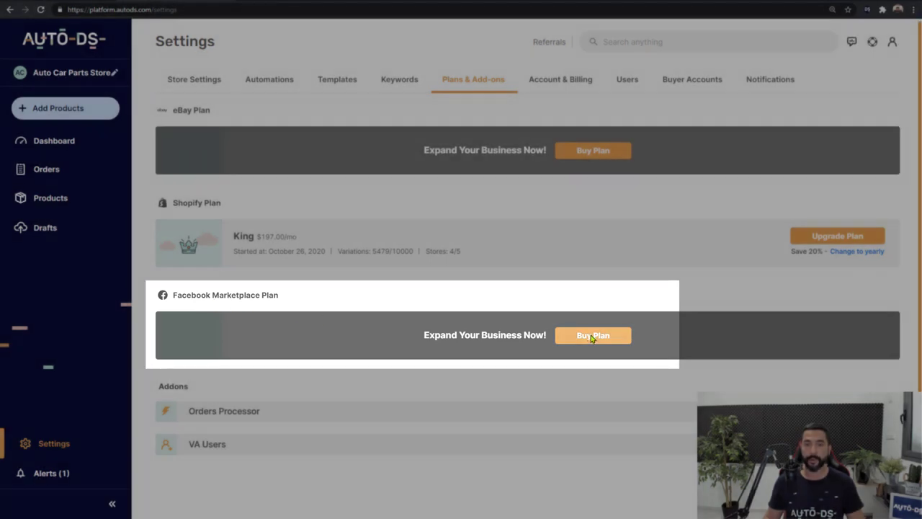
left_click(592, 336)
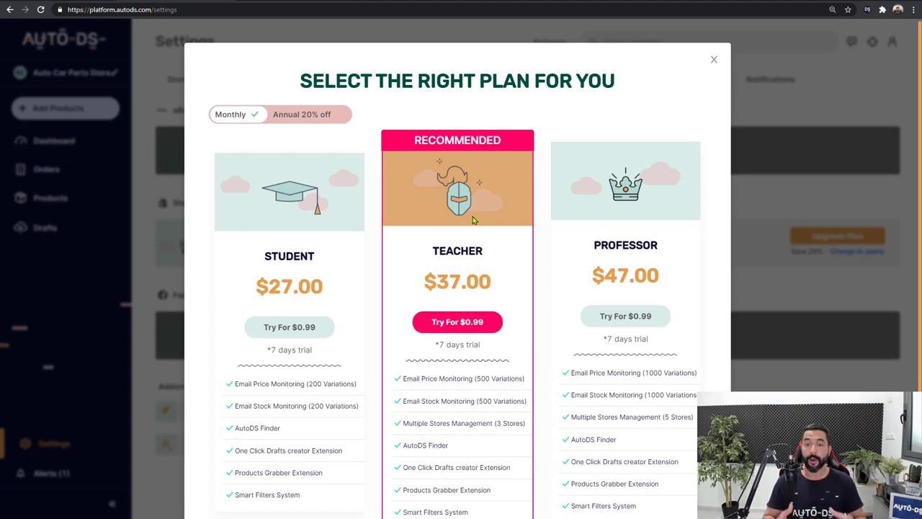
scroll(380, 274, "down", 1)
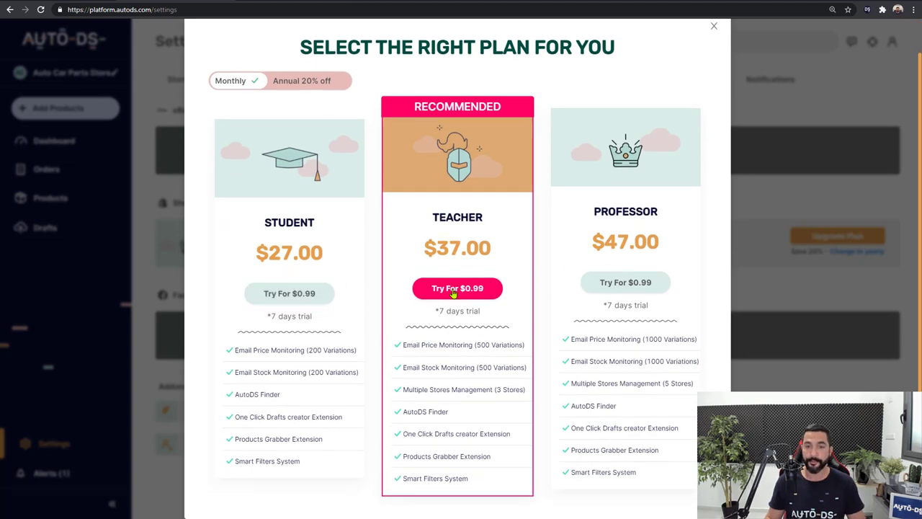
left_click(459, 290)
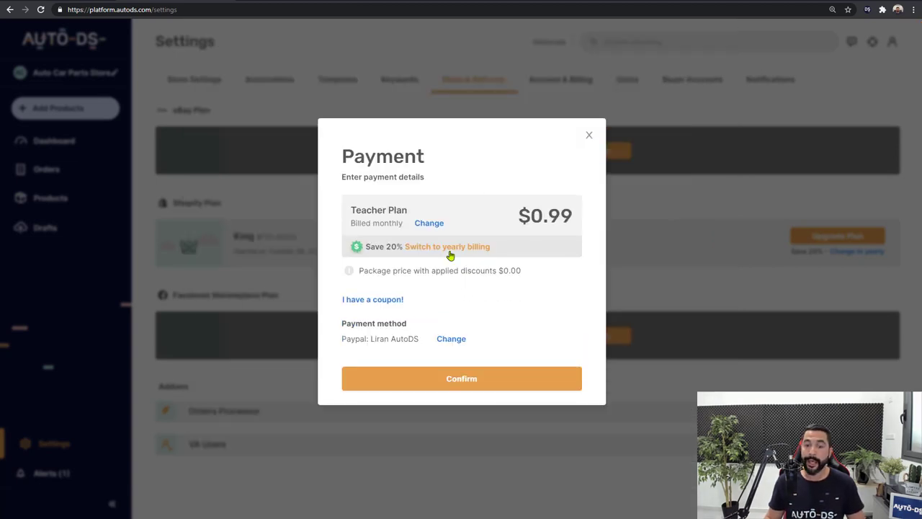
left_click(458, 384)
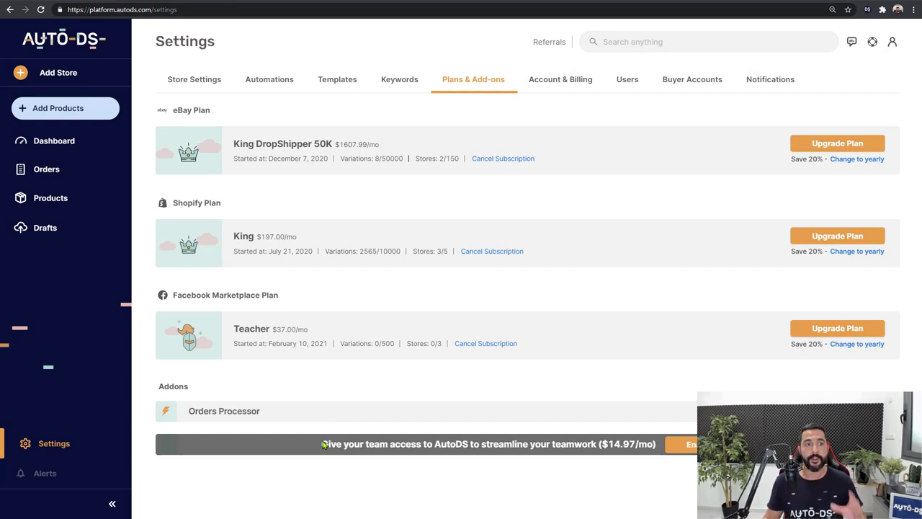
Add a Facebook store named "My Facebook Store" to the account and open the store list
left_click(66, 75)
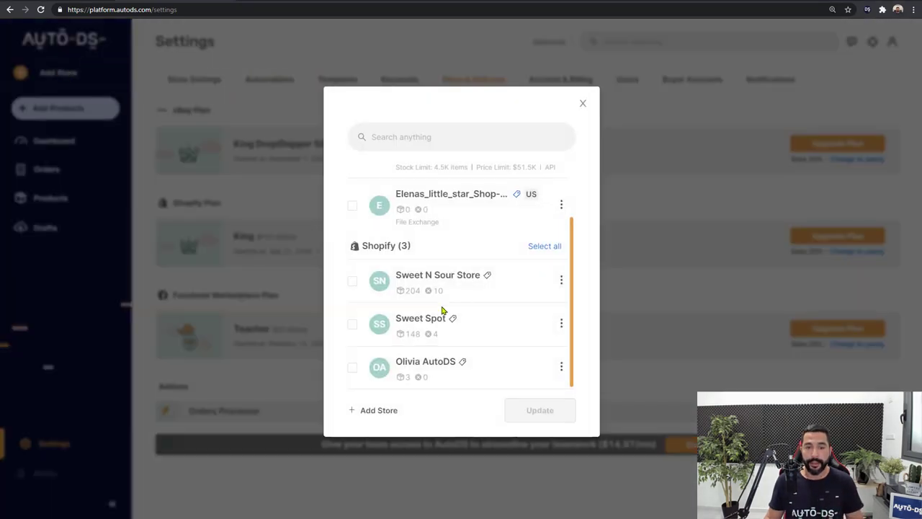
left_click(377, 412)
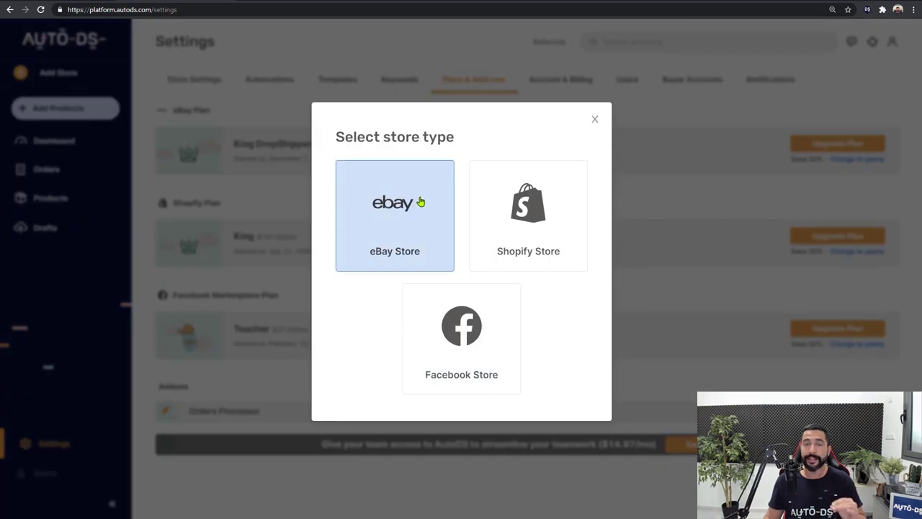
left_click(464, 354)
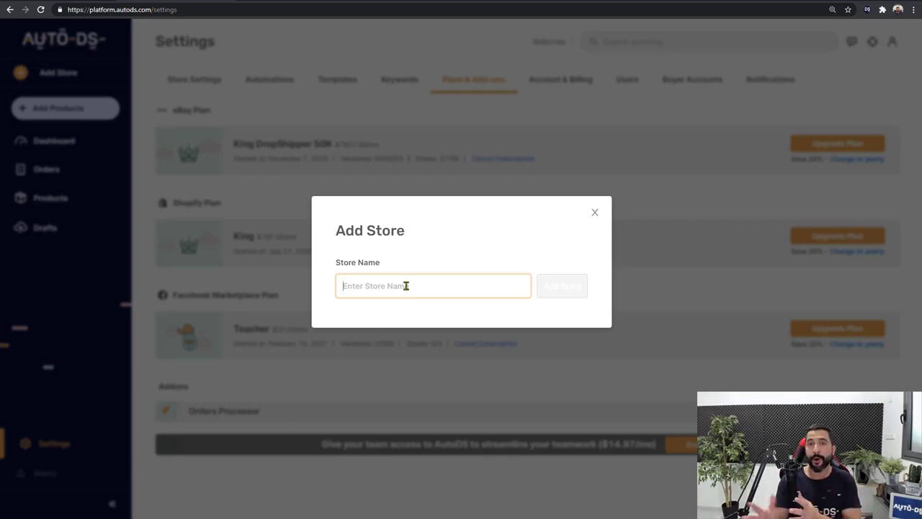
type("My Facebook Store")
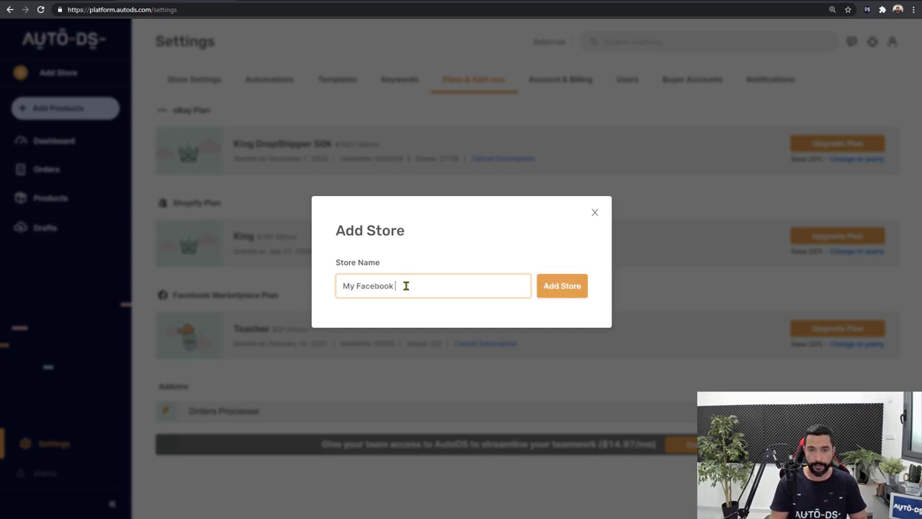
left_click(556, 290)
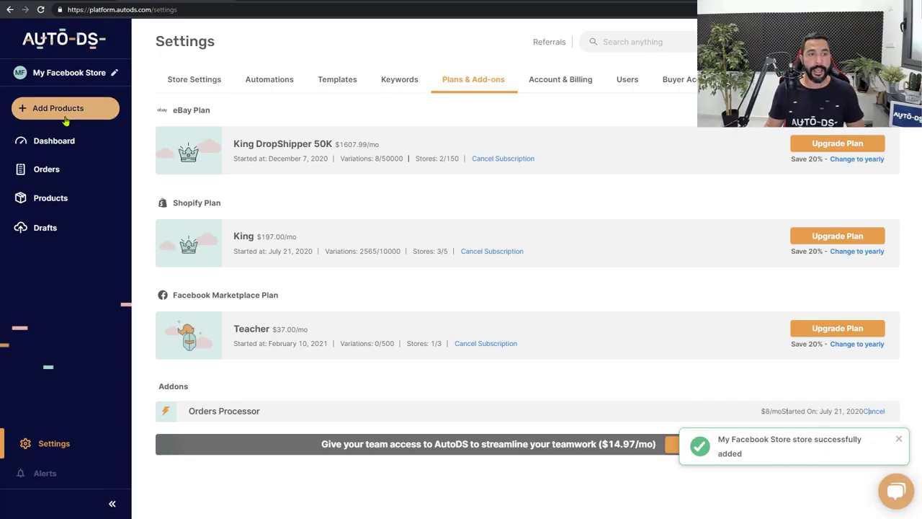
left_click(75, 74)
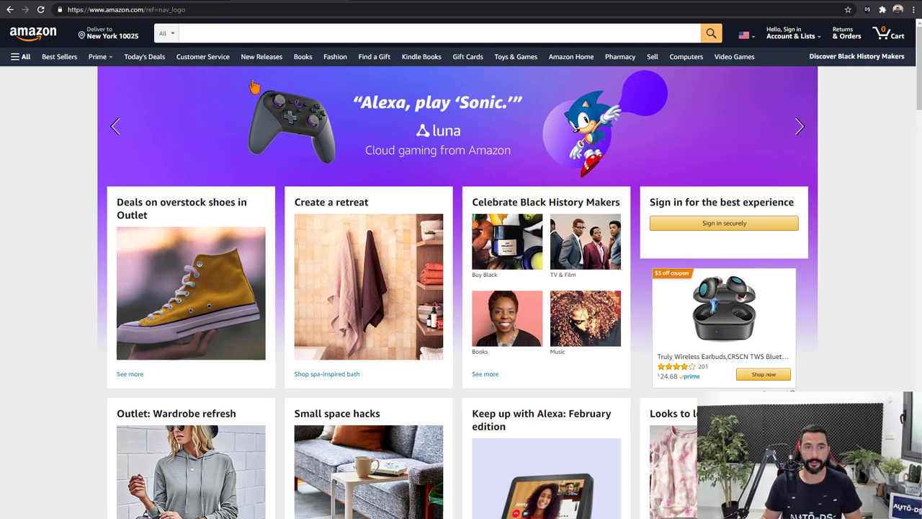
Switch to Amazon and show the Movers & Shakers for the Home & Kitchen department
left_click(58, 62)
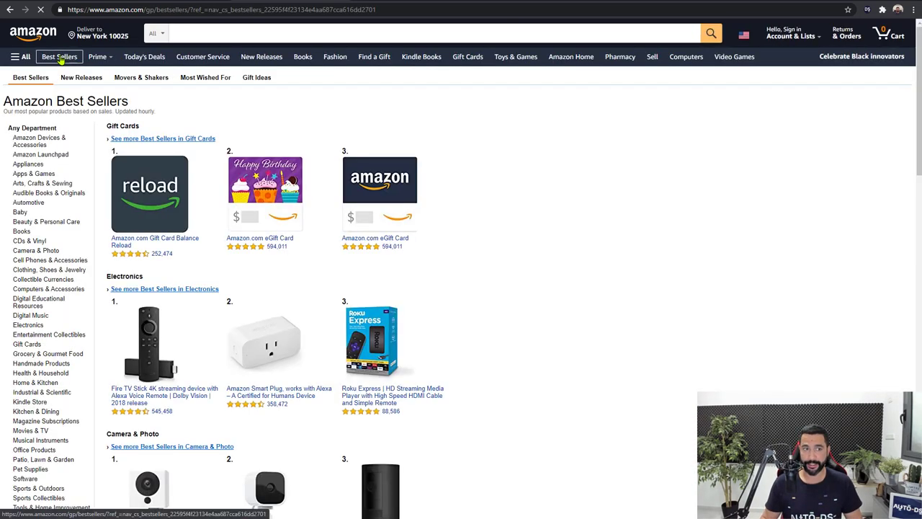
left_click(139, 82)
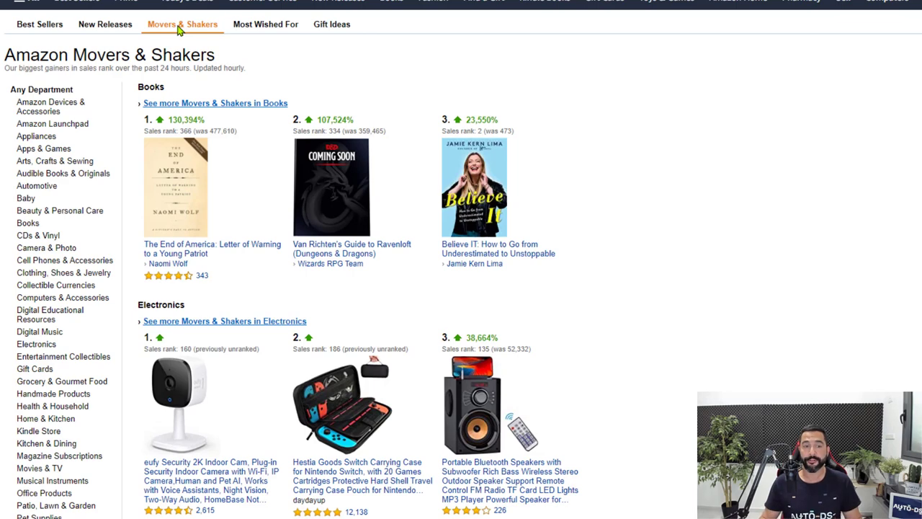
scroll(290, 226, "down", 3)
scroll(147, 226, "up", 2)
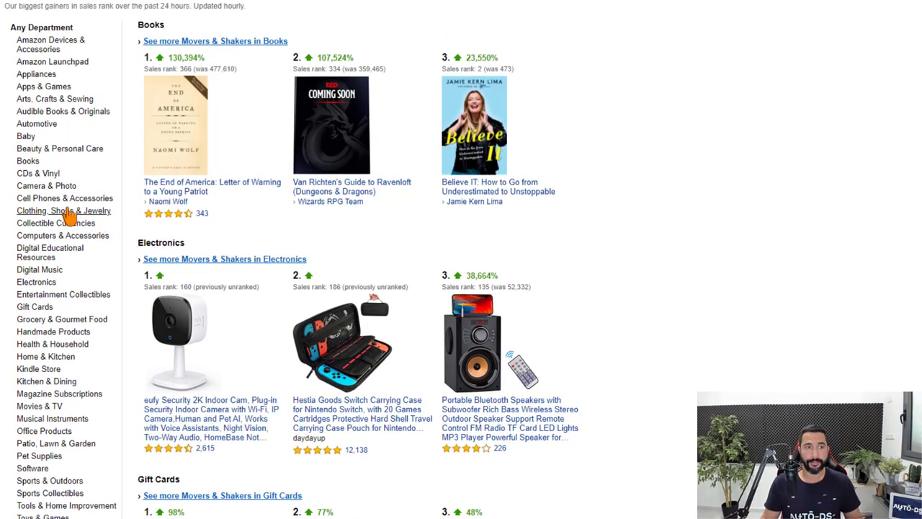
left_click(45, 358)
Find the Contigo SnapSeal Byron stainless steel travel mug in the list and open its product page
scroll(508, 142, "down", 3)
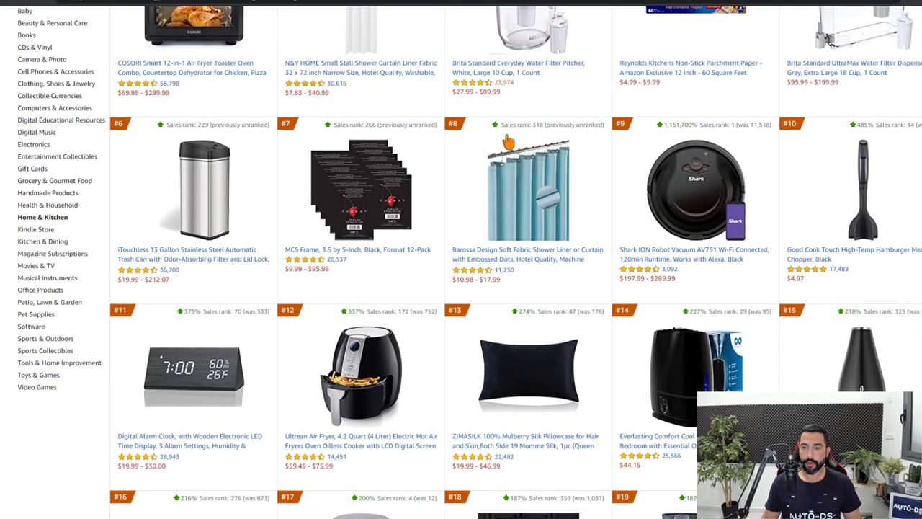
scroll(508, 142, "down", 5)
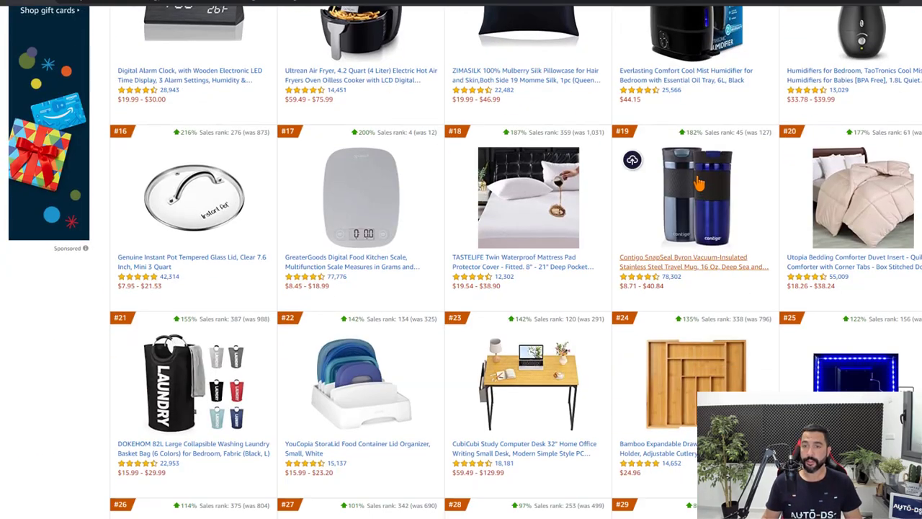
left_click(699, 184)
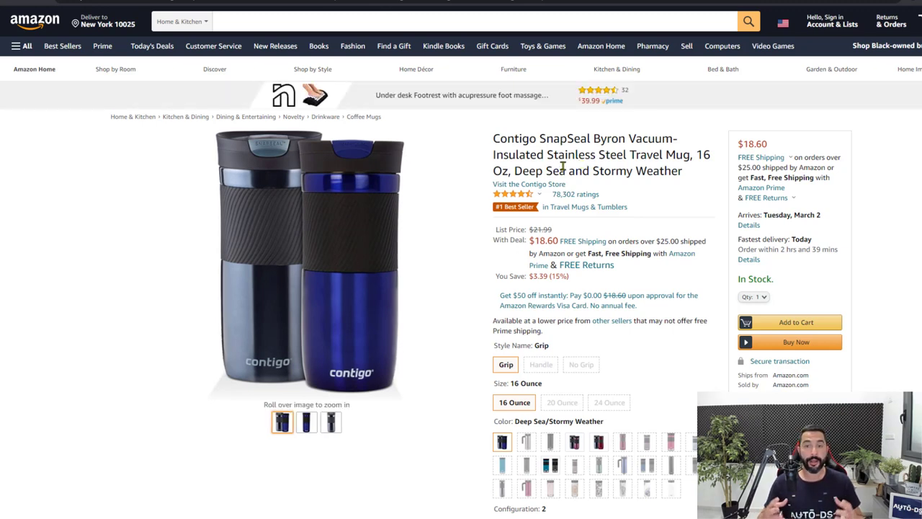
Copy the mug's product ID B07GDZJ663 from the page address
key("ctrl+l")
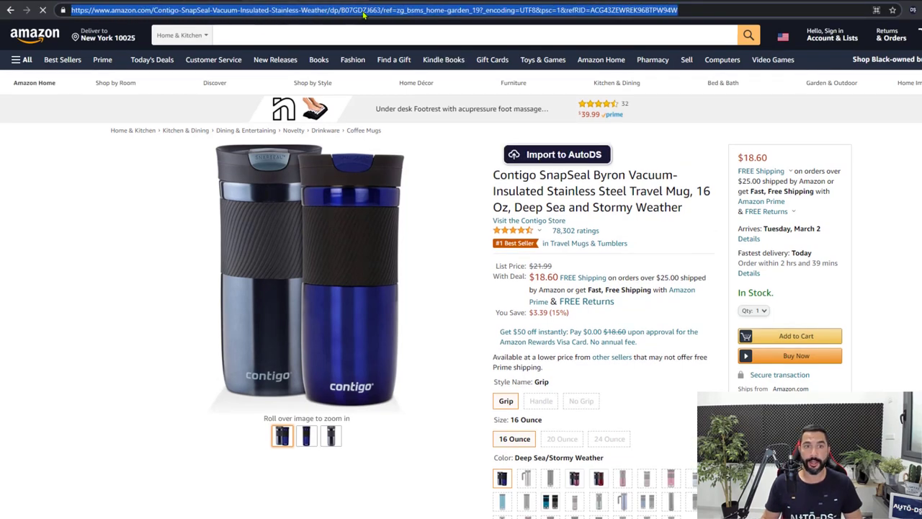
double_click(364, 10)
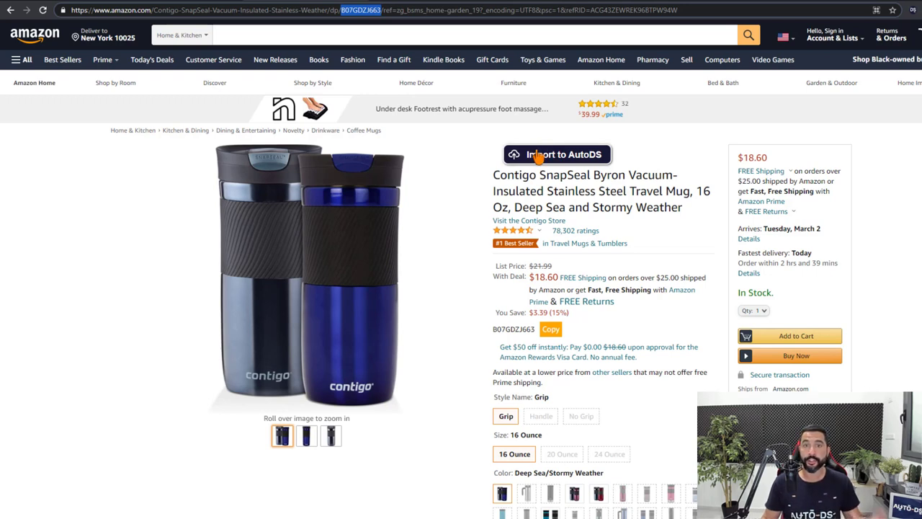
right_click(368, 11)
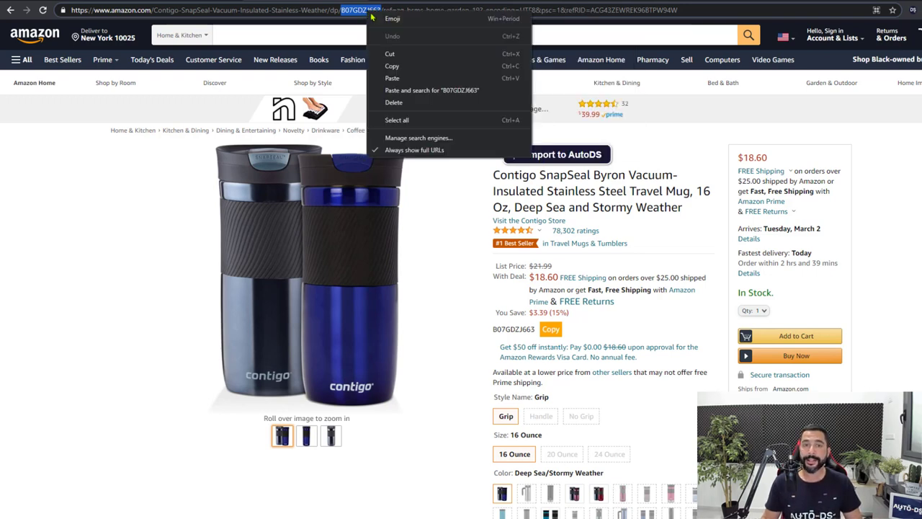
left_click(392, 66)
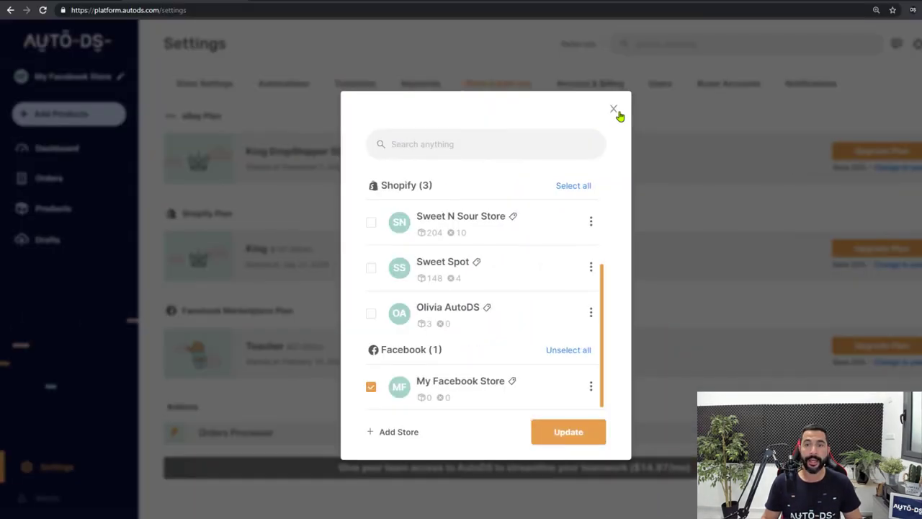
Return to AutoDS, start adding a product and choose My Facebook Store as the store to publish to
left_click(455, 78)
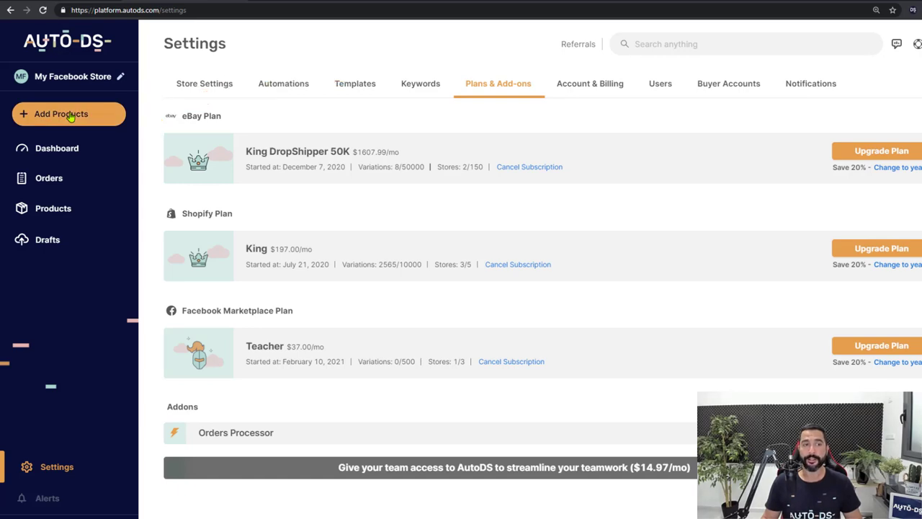
left_click(71, 116)
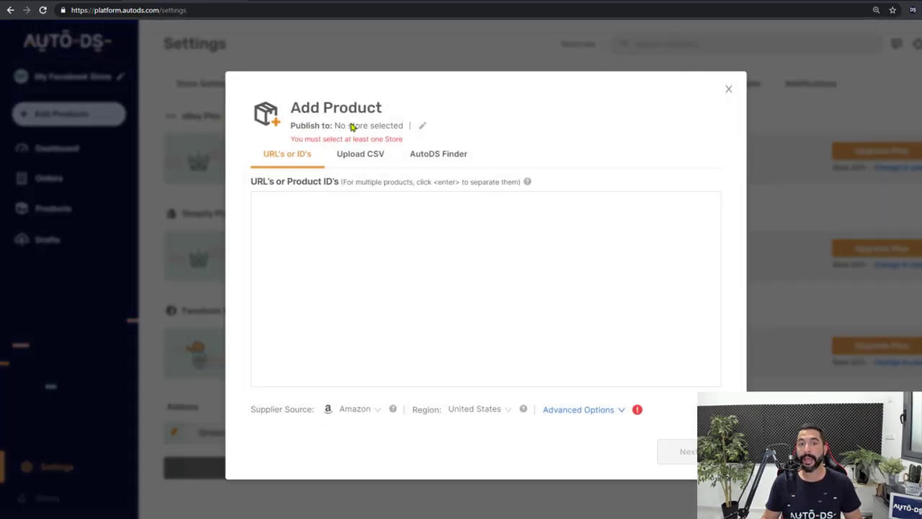
left_click(422, 126)
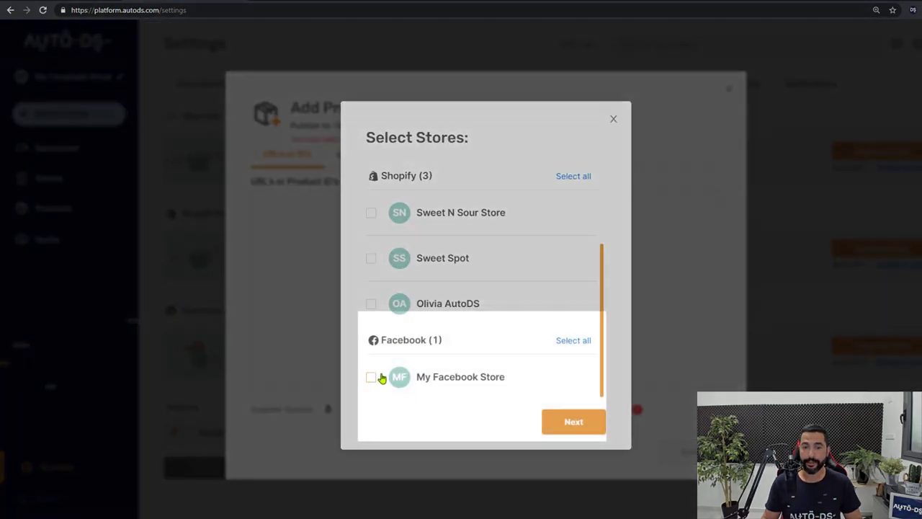
left_click(372, 376)
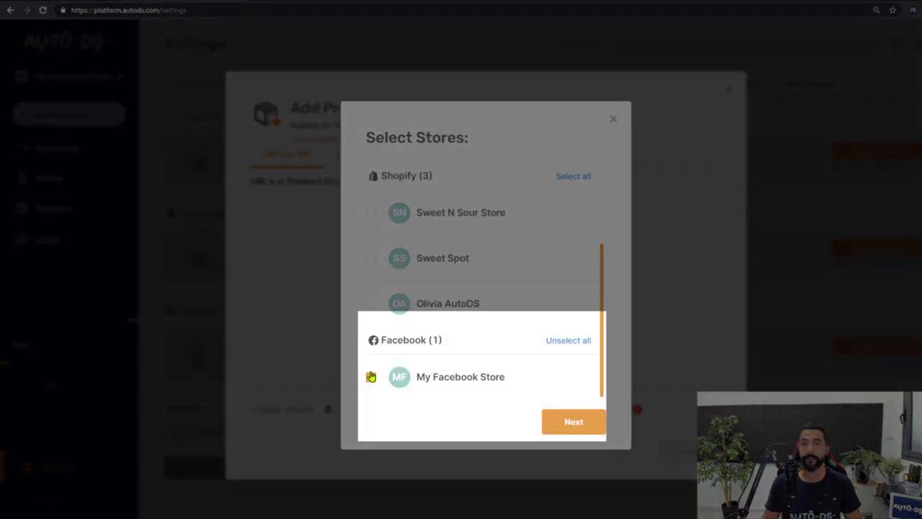
left_click(577, 424)
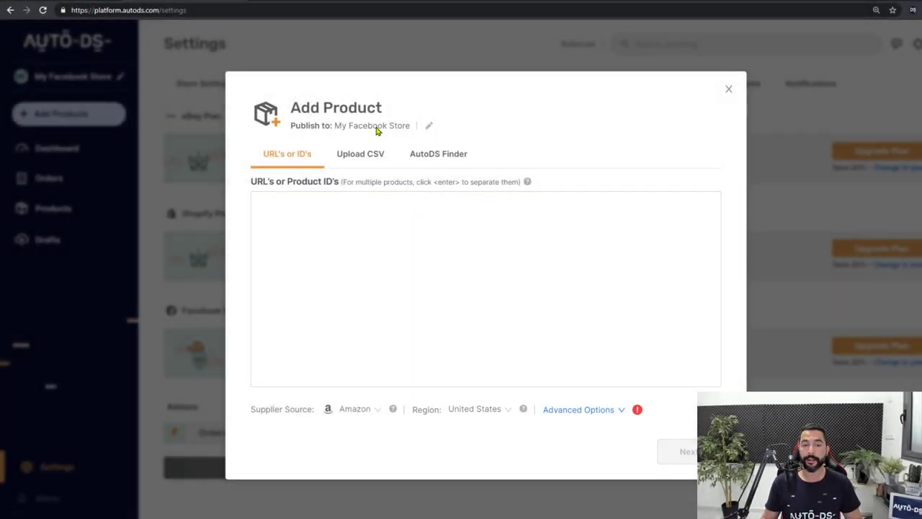
Look at the CSV upload and AutoDS Finder methods for adding products
left_click(307, 214)
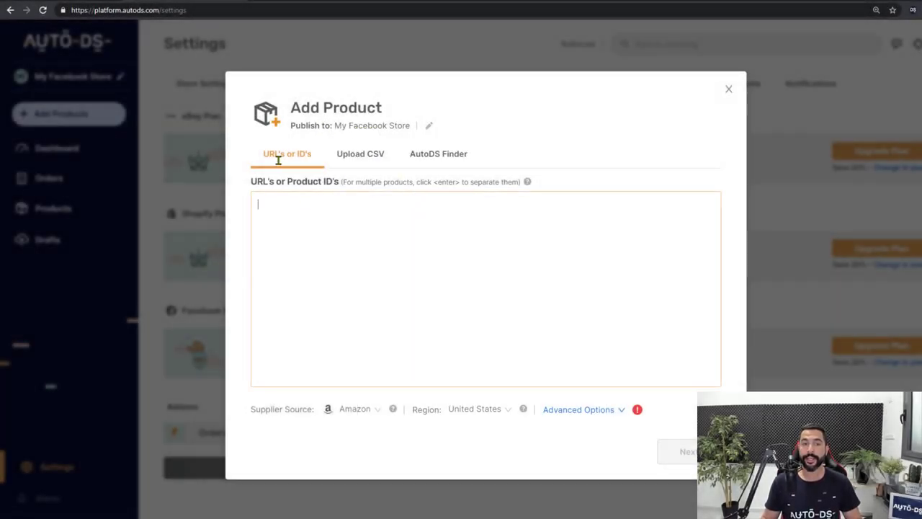
left_click(347, 155)
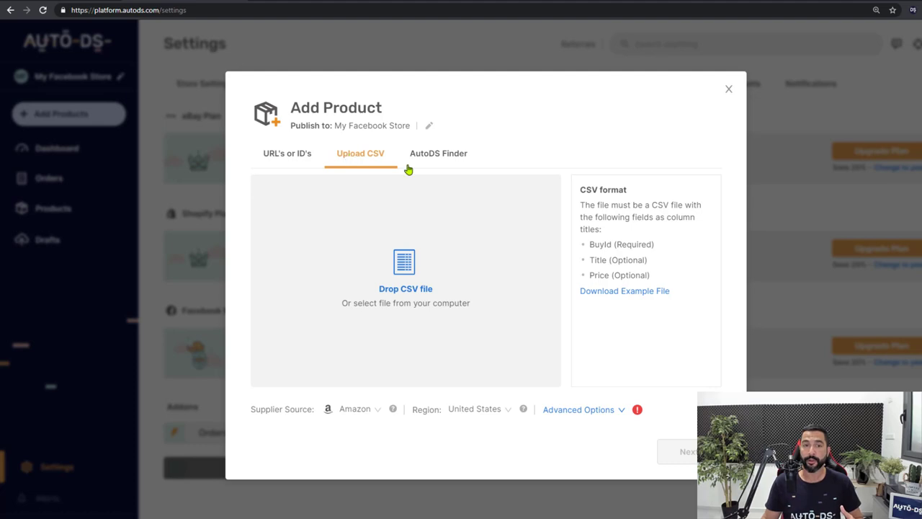
left_click(434, 161)
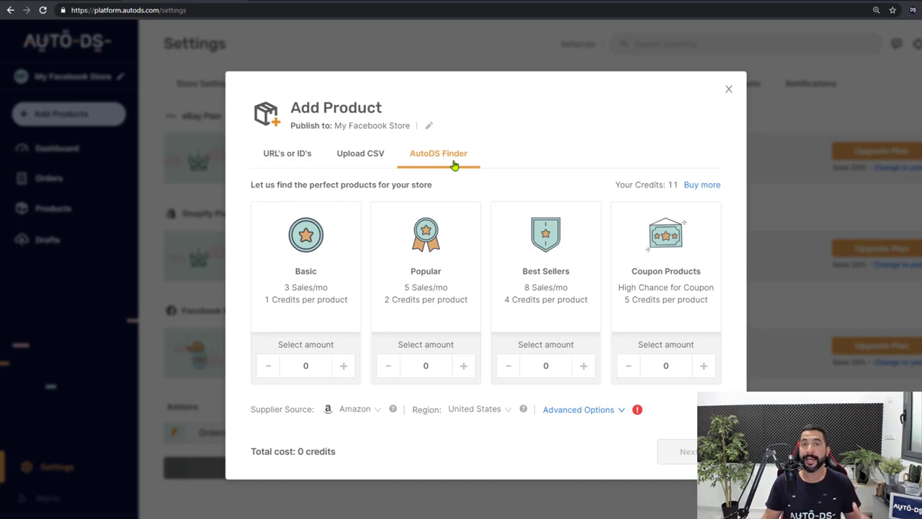
Return to adding by URL or ID and enter the product ID B07GDZJ663
left_click(295, 154)
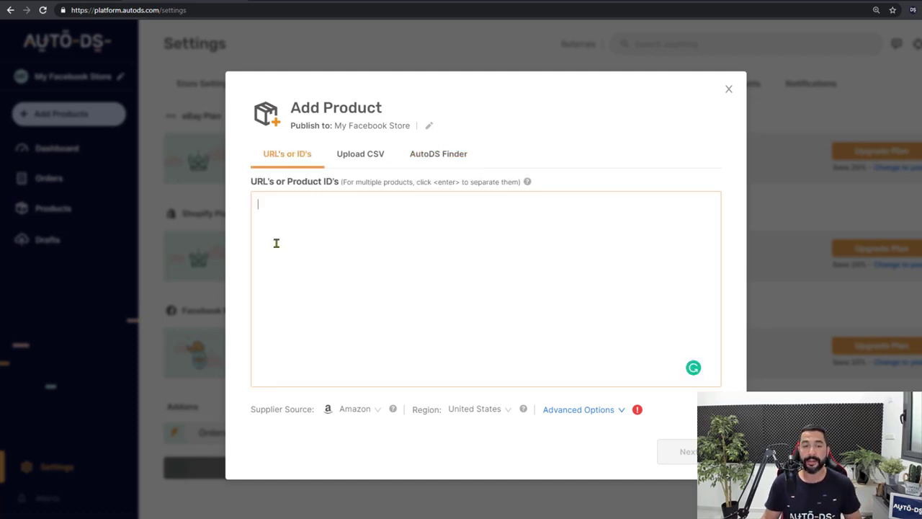
left_click(270, 219)
type("B07GDZJ663")
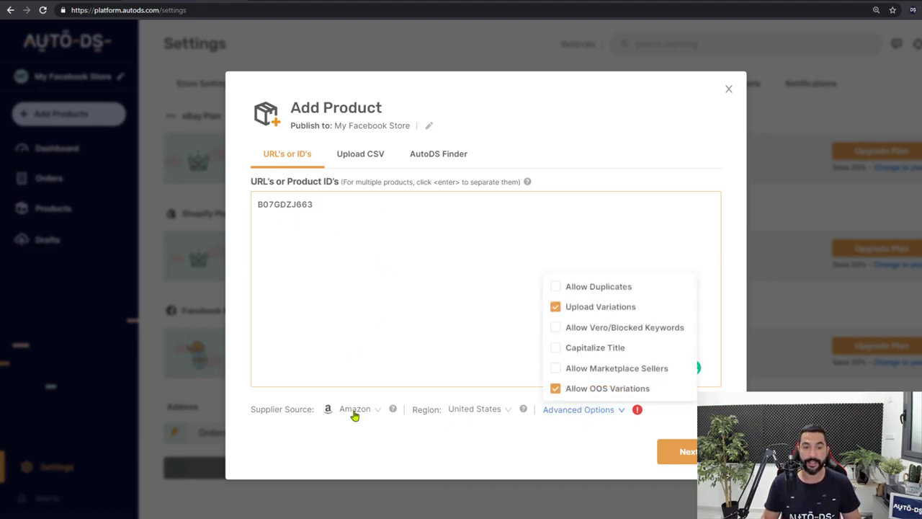
Disable Allow OOS Variations in the advanced options of the product import
mouse_move(614, 415)
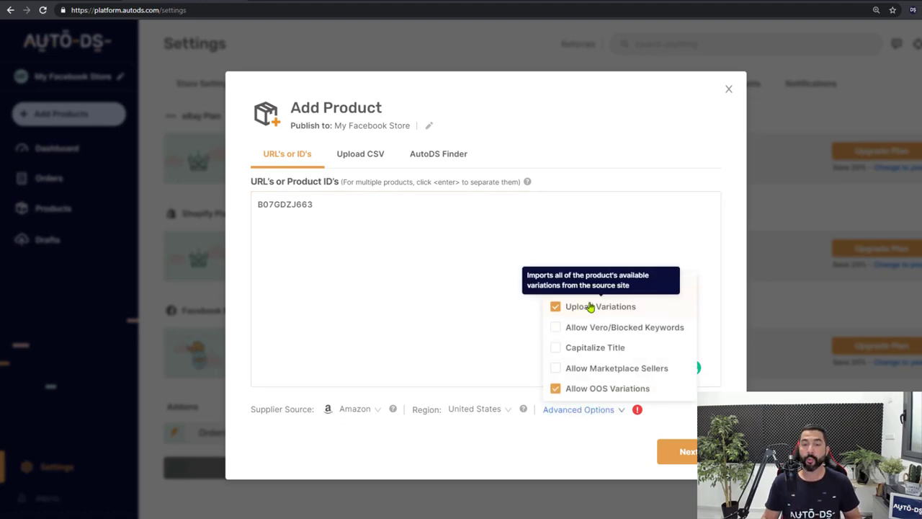
mouse_move(590, 308)
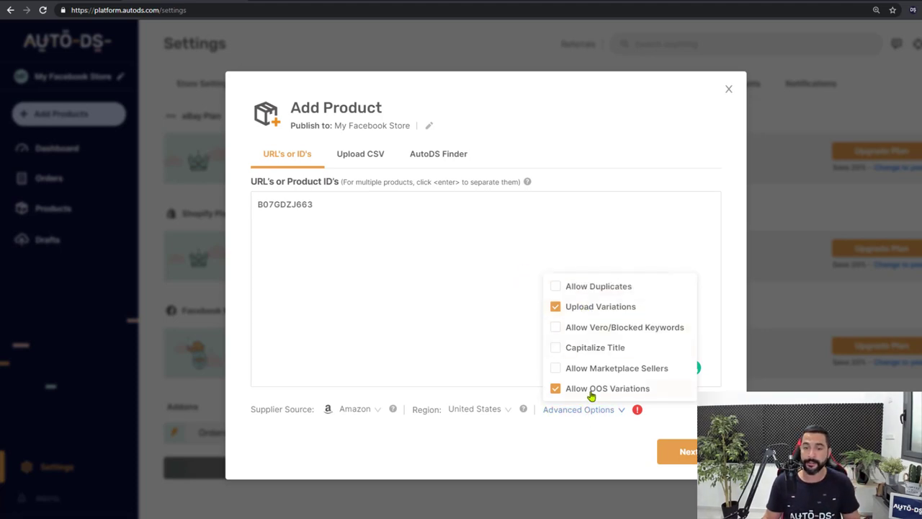
left_click(556, 390)
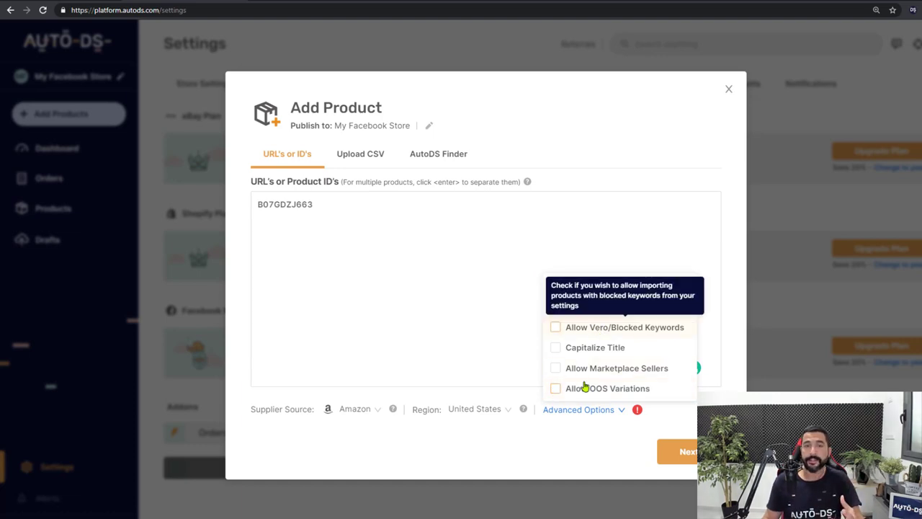
Continue to the general import settings and add a new tag named Facebook Products to the product
left_click(565, 441)
left_click(668, 458)
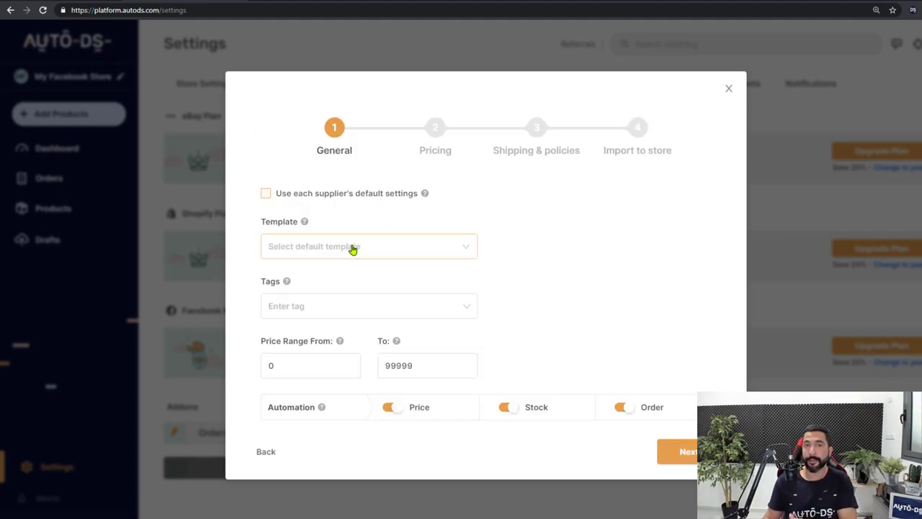
left_click(314, 309)
type("Facebook Products")
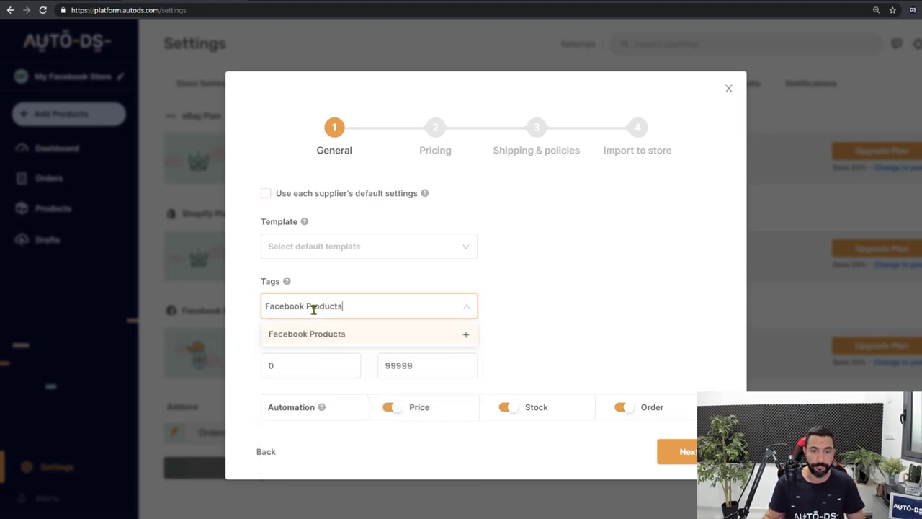
left_click(467, 337)
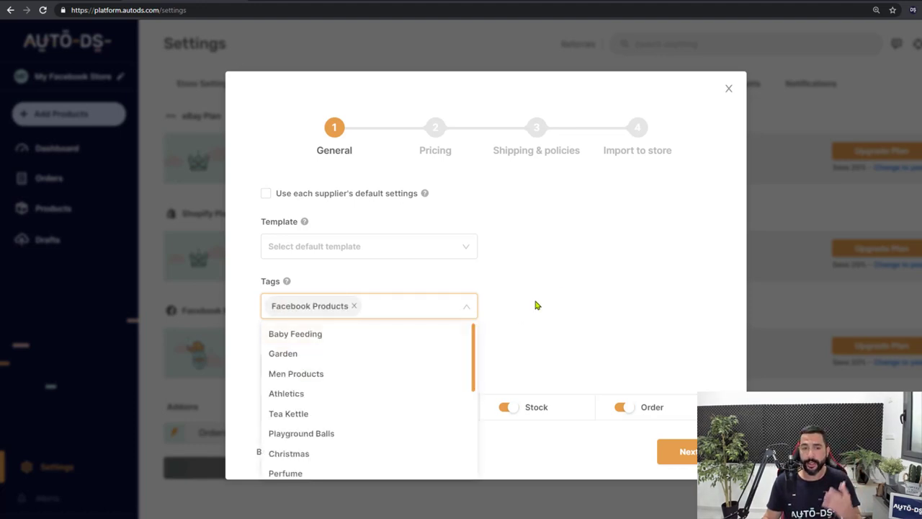
left_click(511, 305)
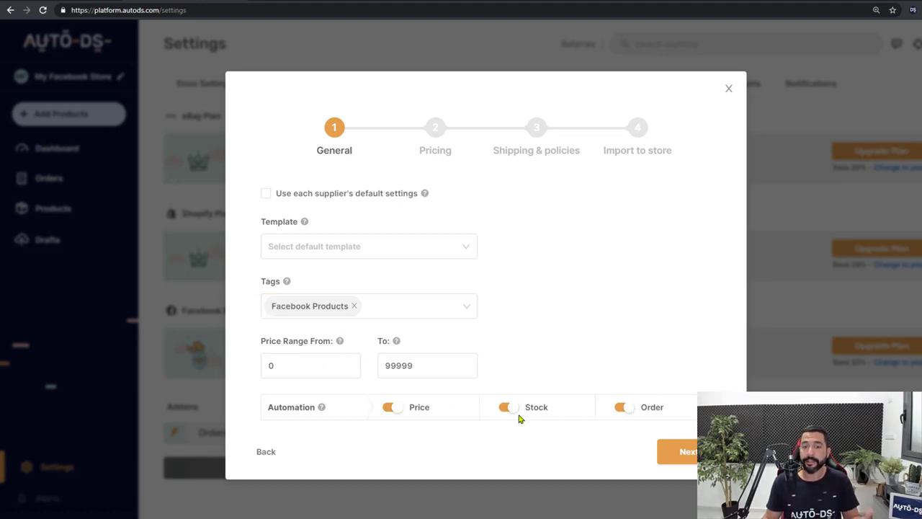
In the import's pricing settings, stop using each supplier's default settings and set the fees to 5%
left_click(683, 447)
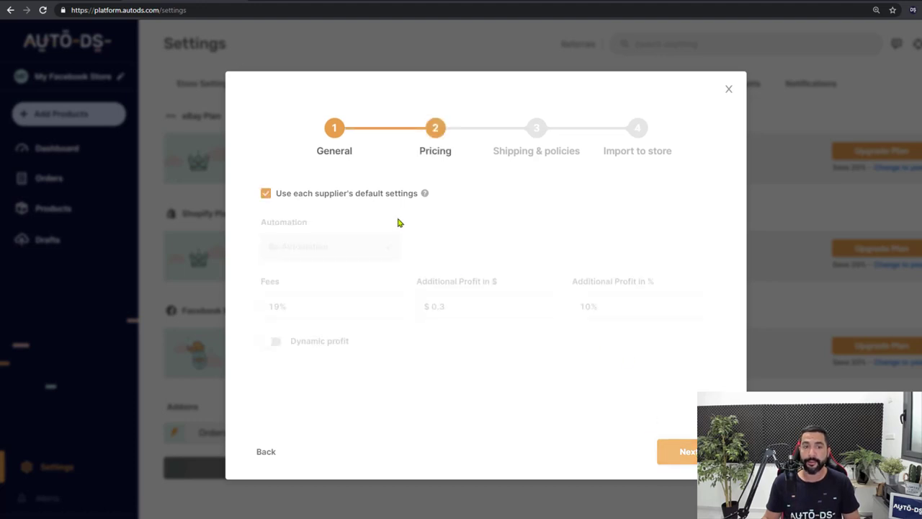
left_click(346, 206)
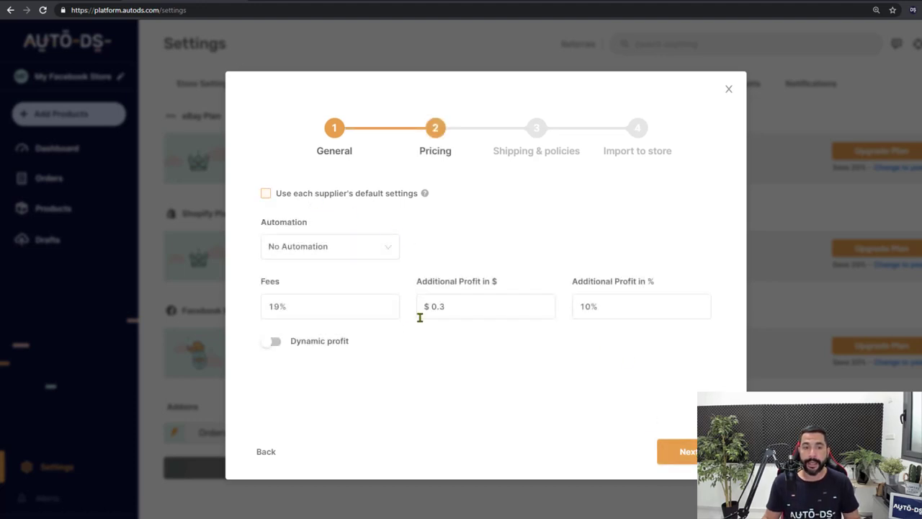
left_click(303, 305)
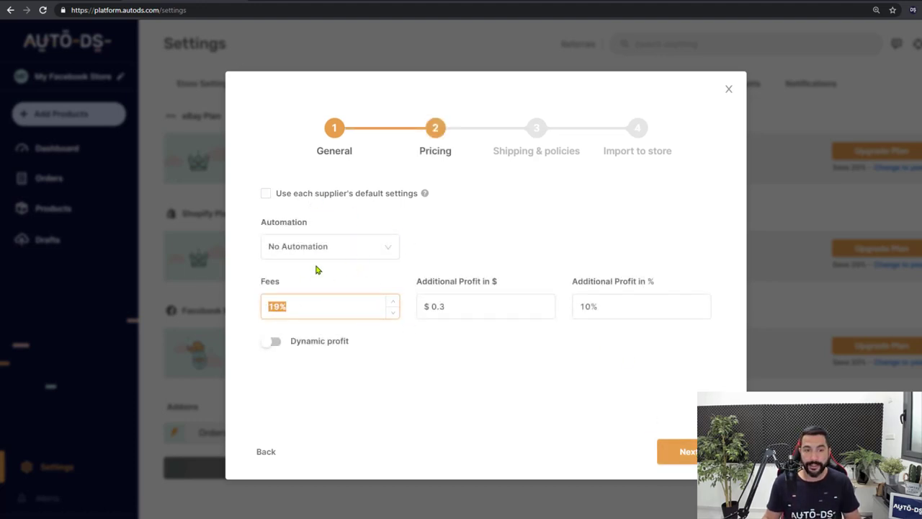
type("5")
left_click(480, 303)
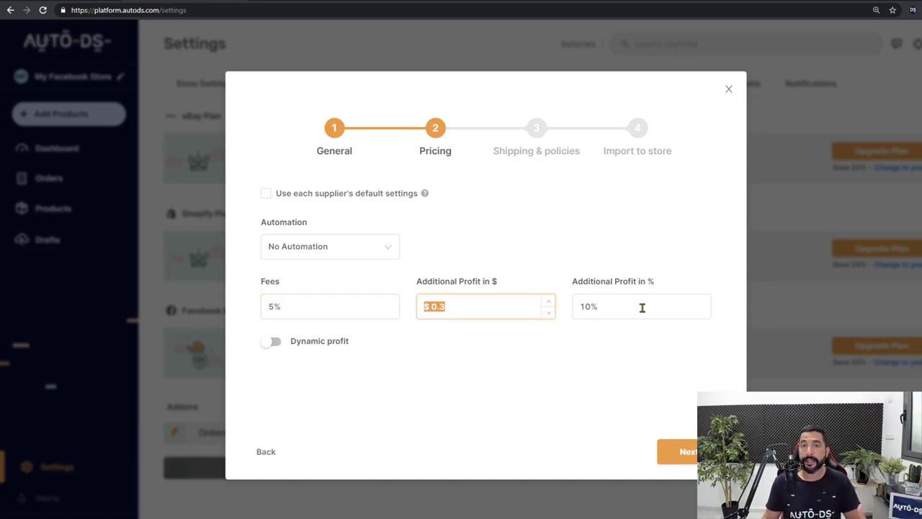
key("Tab")
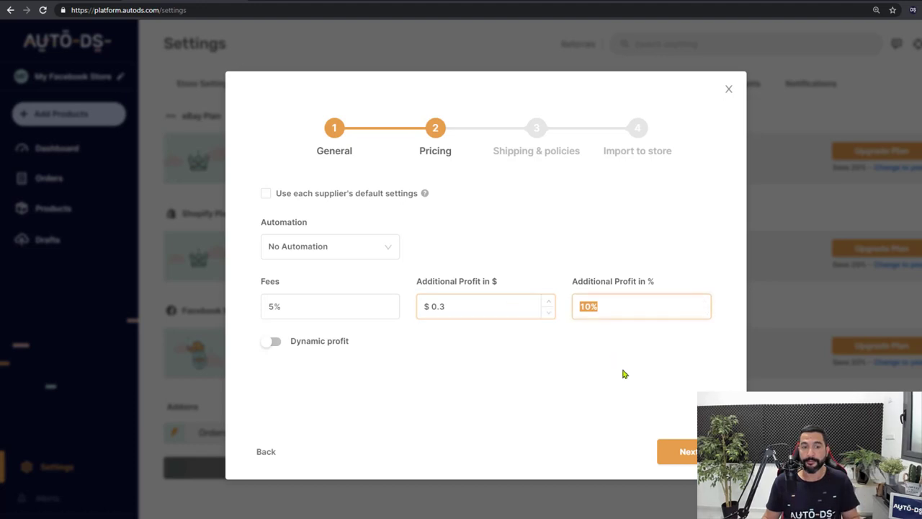
left_click(272, 341)
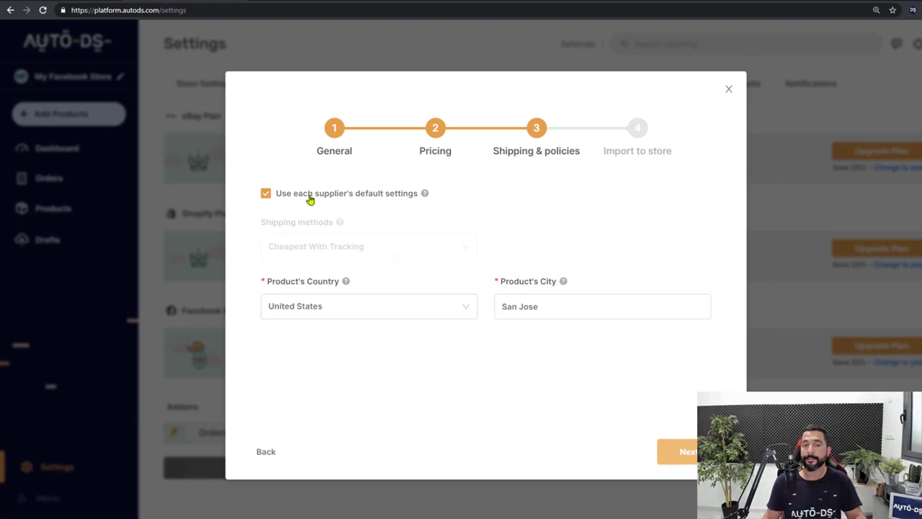
Keep the shipping settings, import the product with Add as draft and open the drafts list
left_click(689, 452)
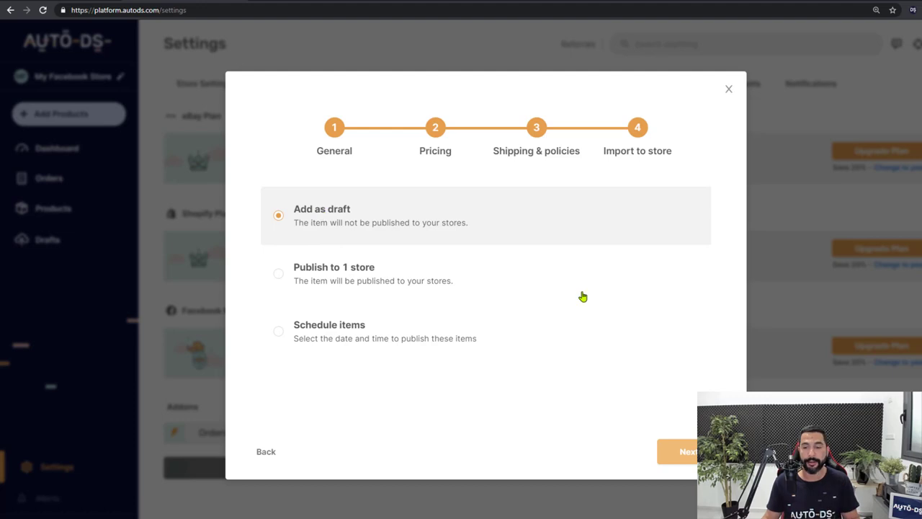
left_click(684, 454)
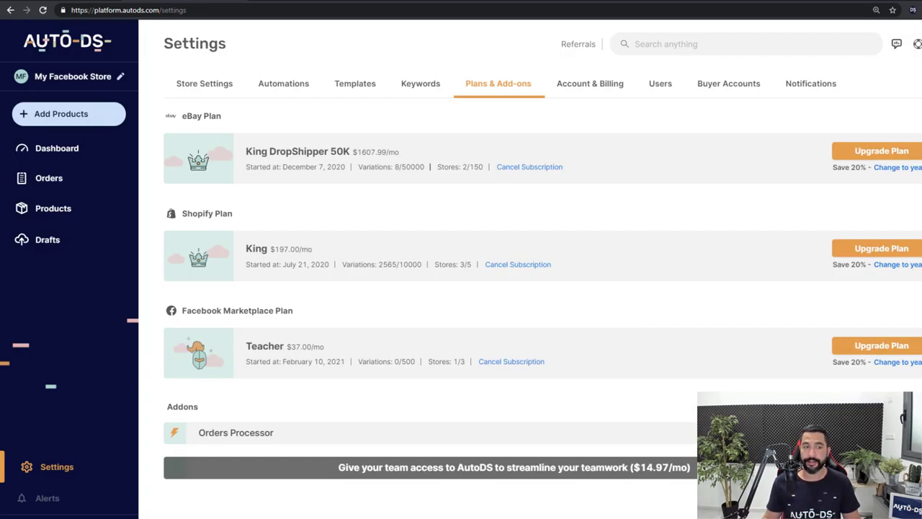
left_click(50, 241)
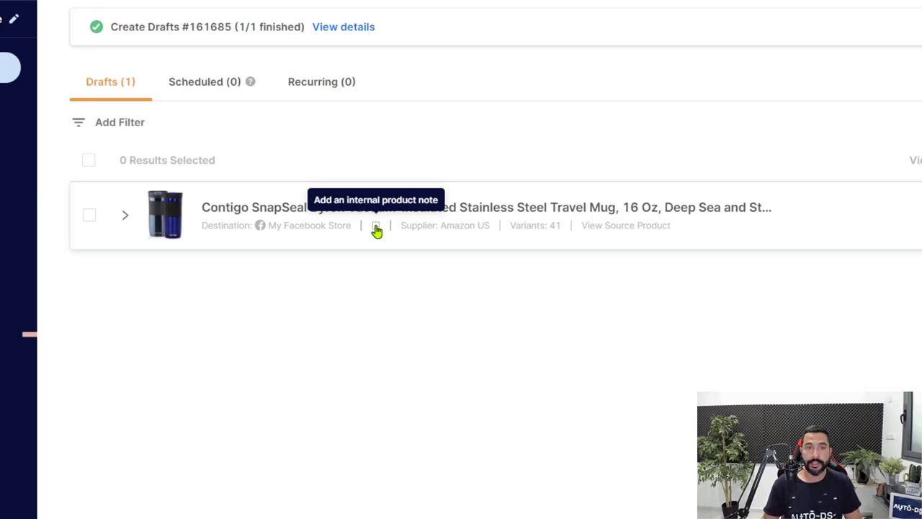
Open the travel mug draft's source product on Amazon, copy its page URL and return to the AutoDS drafts
left_click(618, 228)
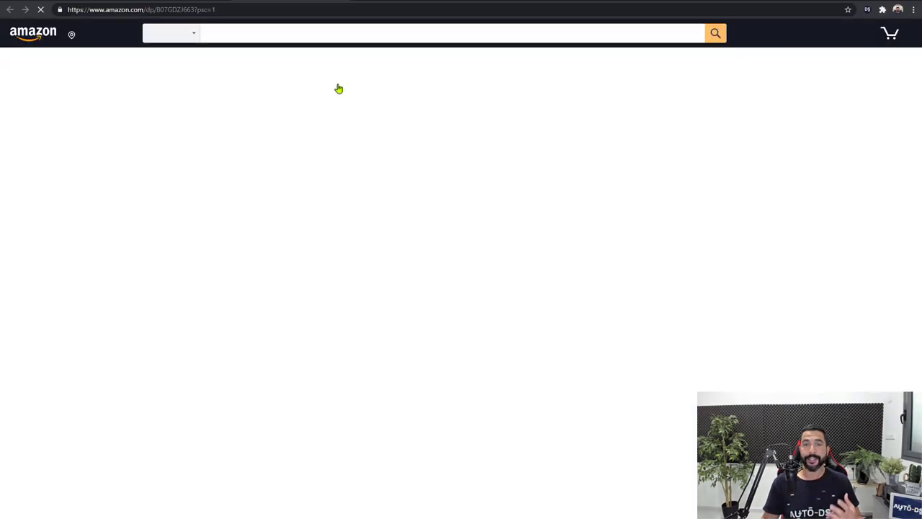
left_click(223, 10)
right_click(195, 9)
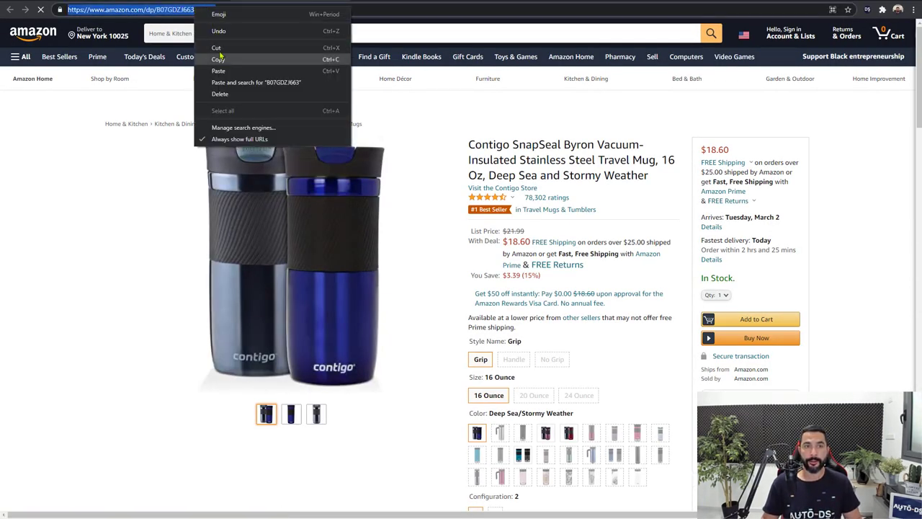
left_click(219, 60)
key("alt+Tab")
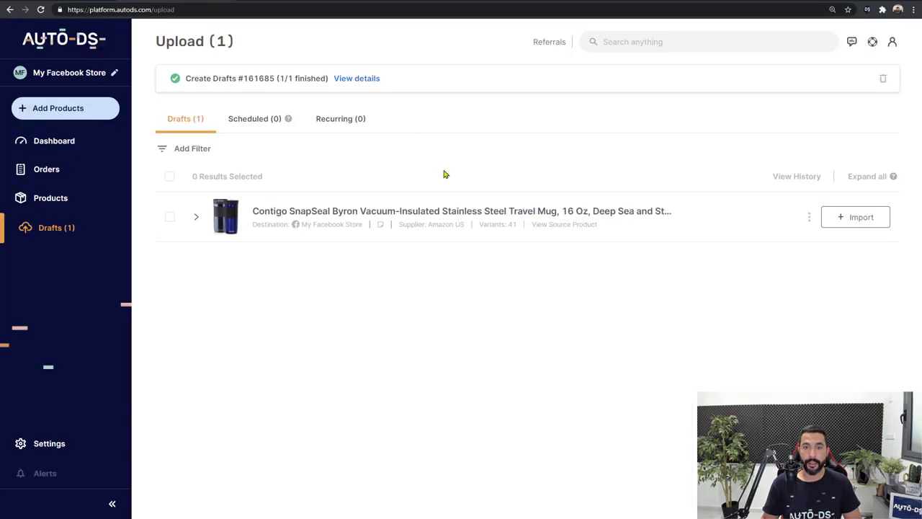
left_click(382, 227)
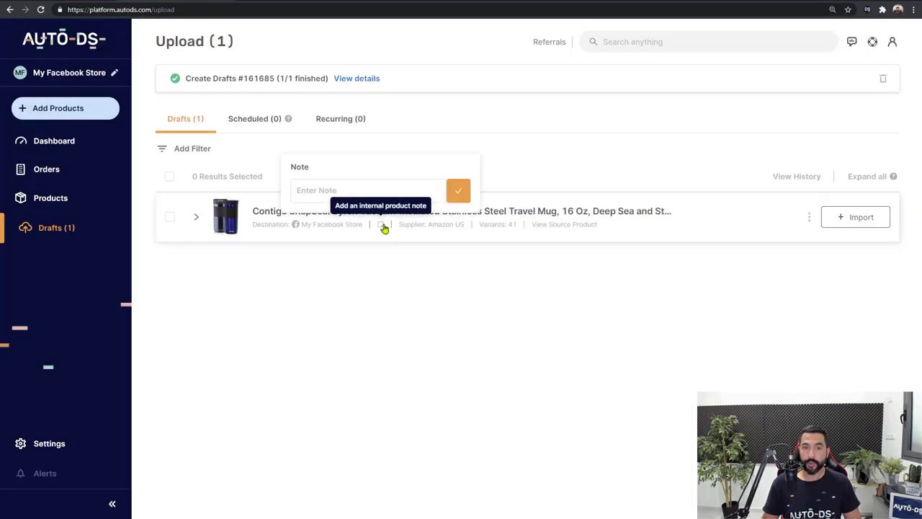
right_click(342, 193)
key("ctrl+v")
left_click(324, 187)
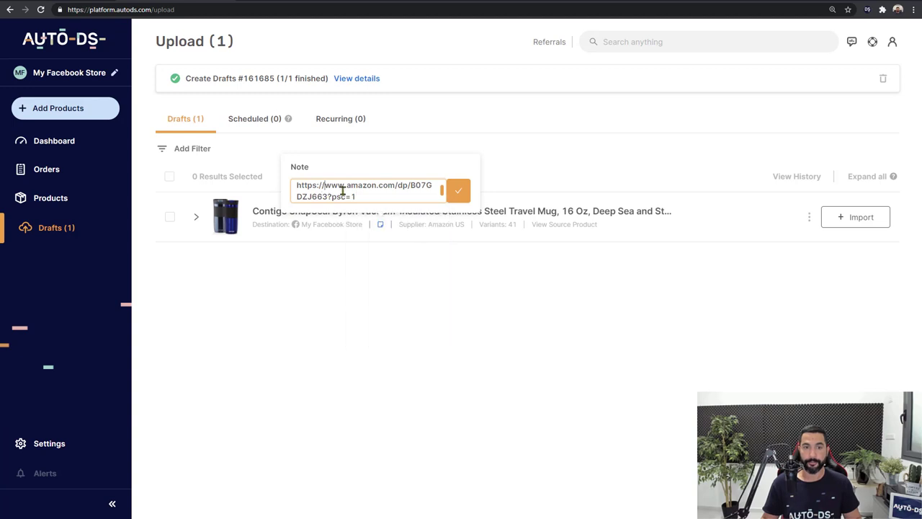
left_click(383, 243)
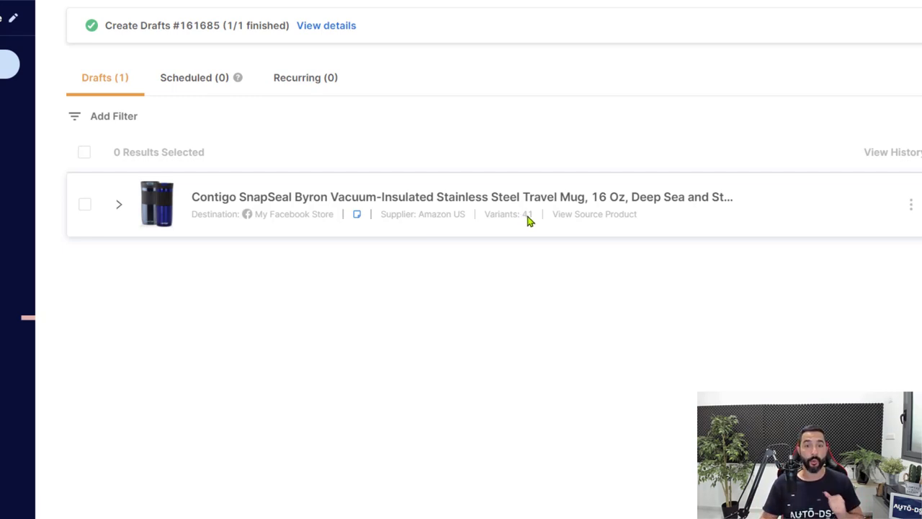
Delete all variants of the travel mug draft except the Deep Sea/Stormy Weather, Grip, 16 Ounce one
left_click(119, 208)
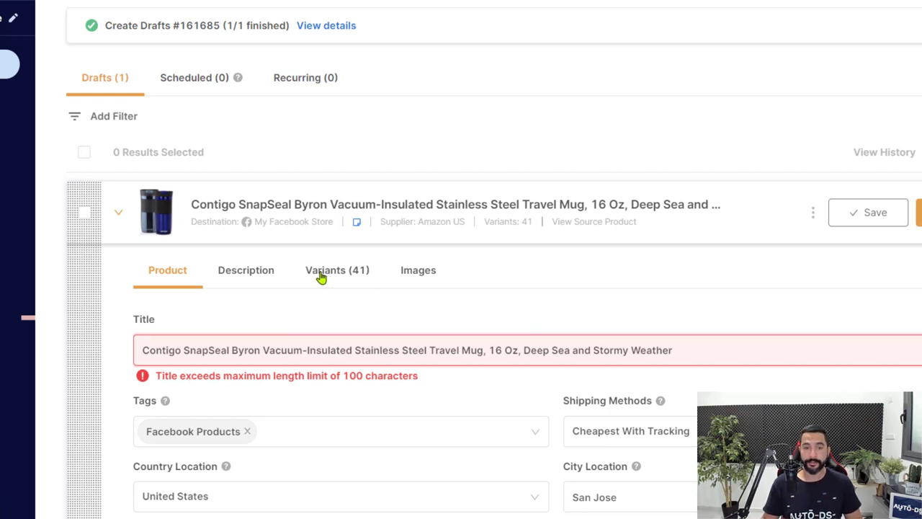
left_click(323, 277)
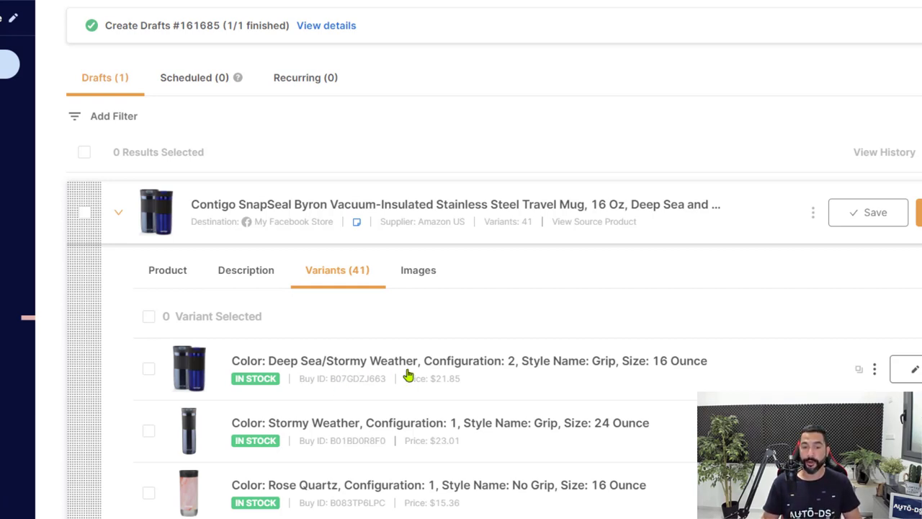
left_click(148, 319)
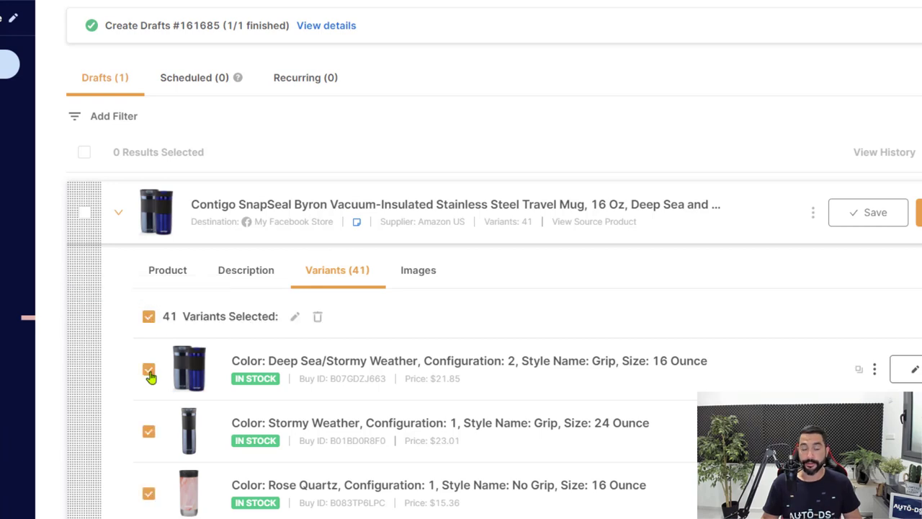
left_click(148, 370)
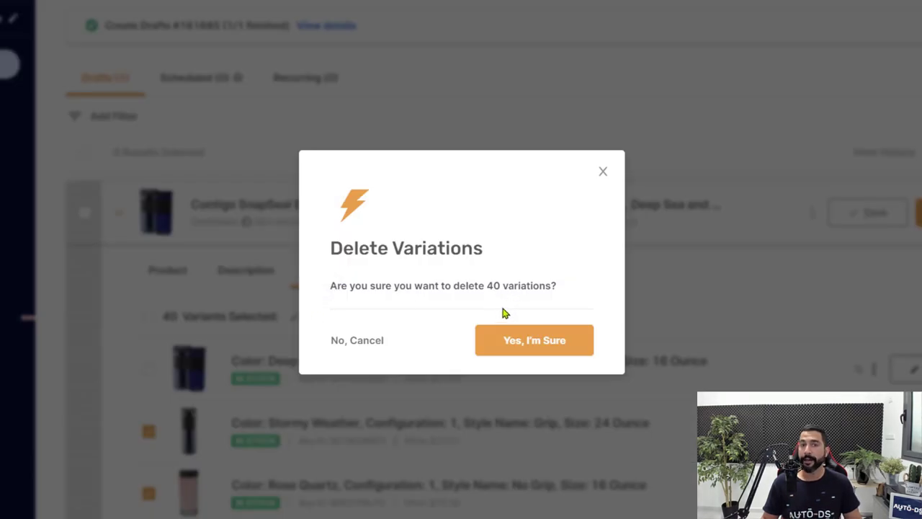
left_click(526, 345)
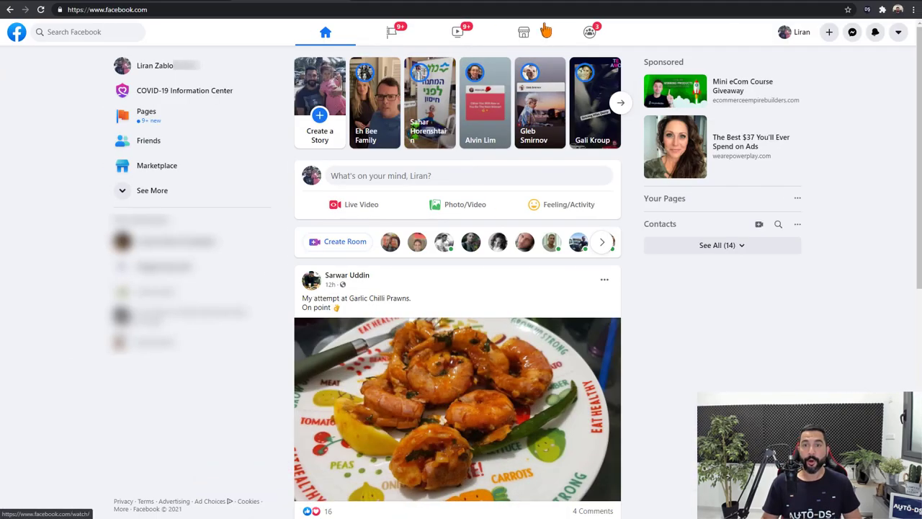
On Facebook Marketplace, start a new listing of the type Item for Sale
left_click(524, 34)
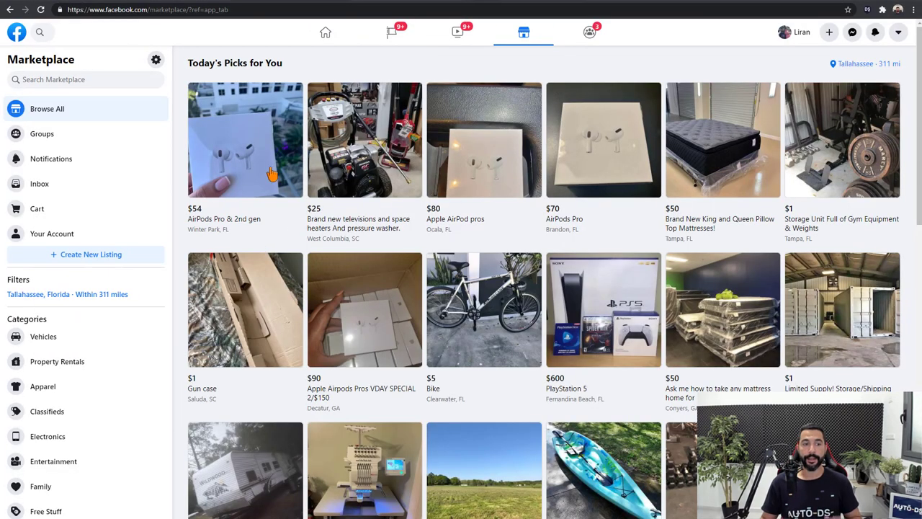
left_click(77, 262)
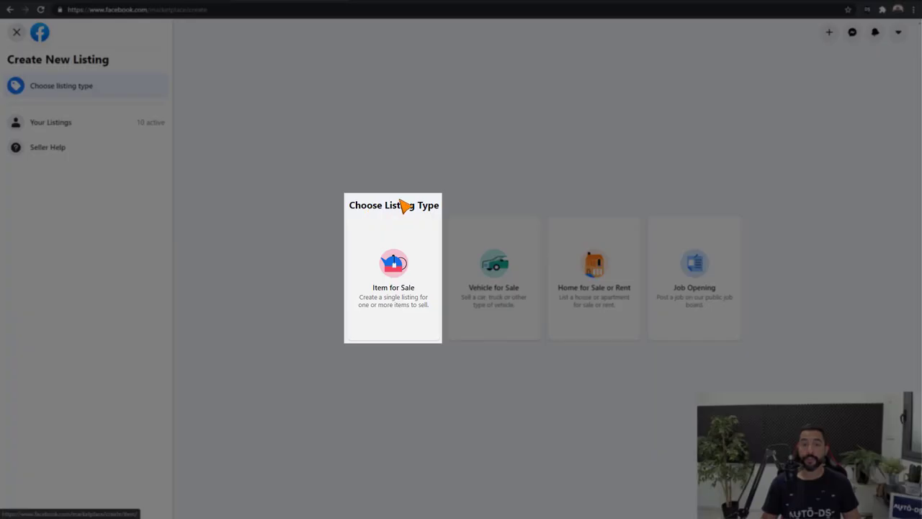
left_click(393, 287)
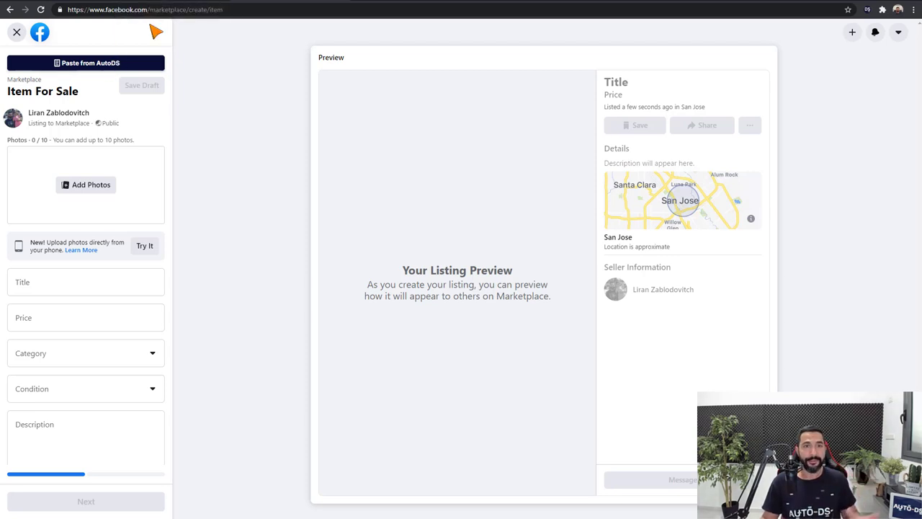
Copy the remaining mug variant's data from the AutoDS draft and paste it into the Facebook Item For Sale listing
left_click(148, 1)
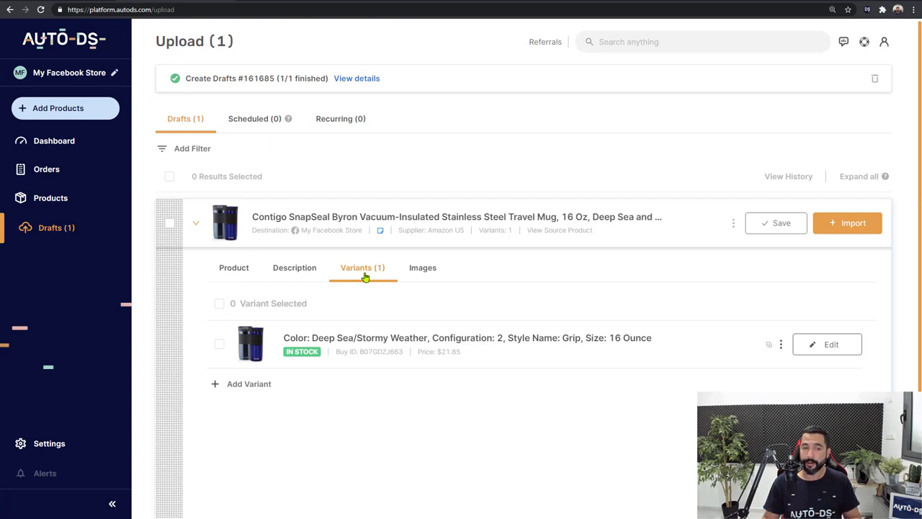
left_click(769, 346)
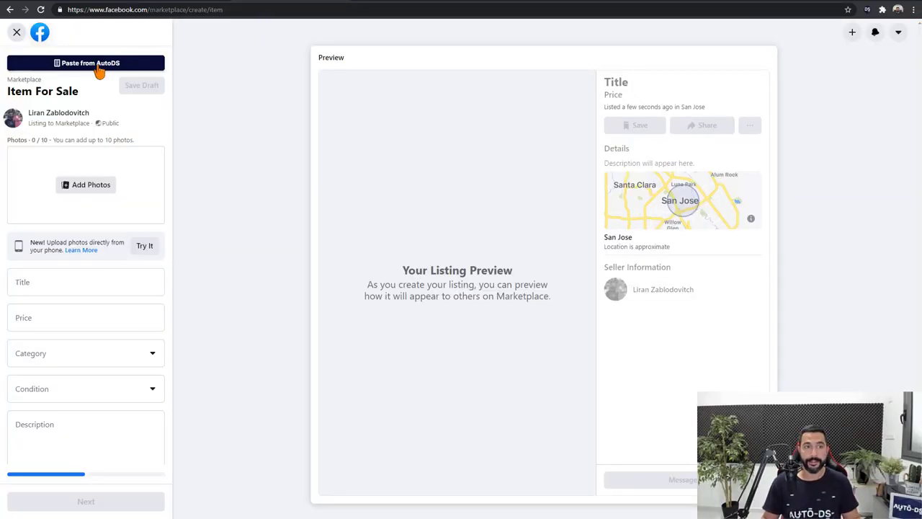
left_click(98, 64)
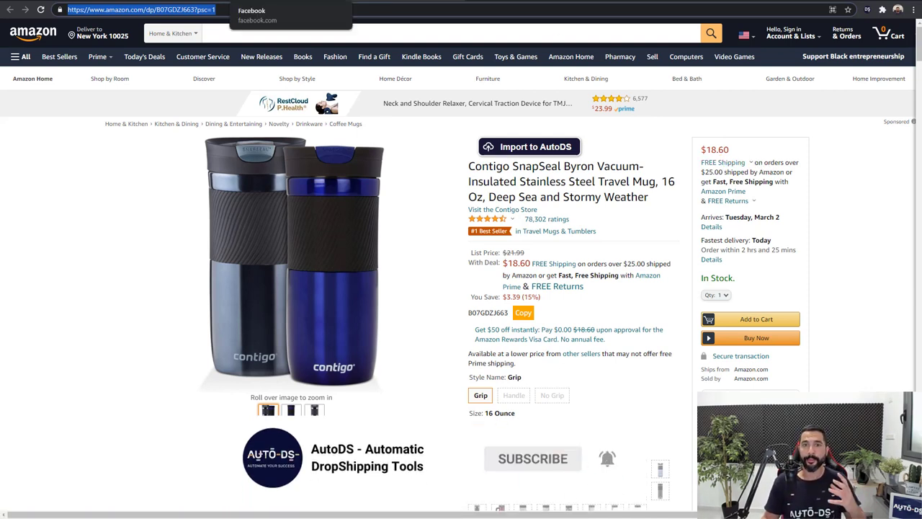
left_click(288, 2)
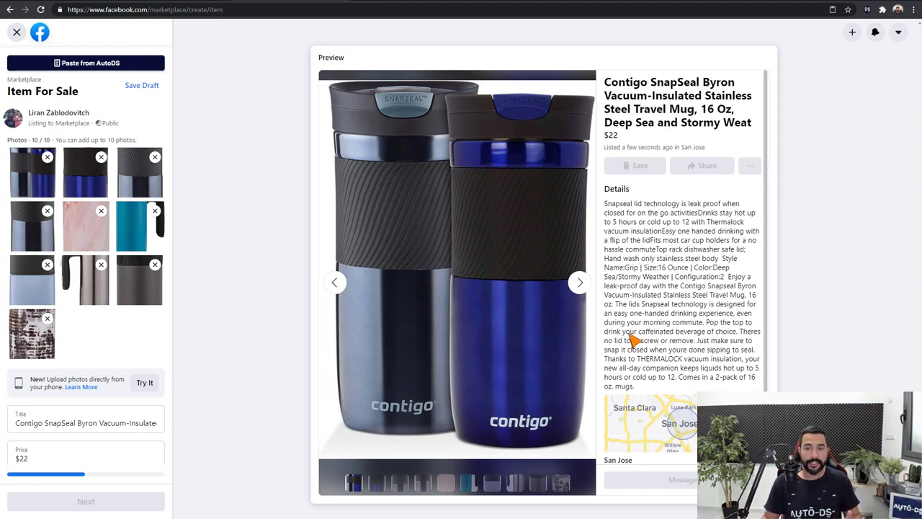
In the listing description, end the first sentence after "activities" with a period and insert a blank line before "Drinks stay hot"
scroll(123, 309, "down", 4)
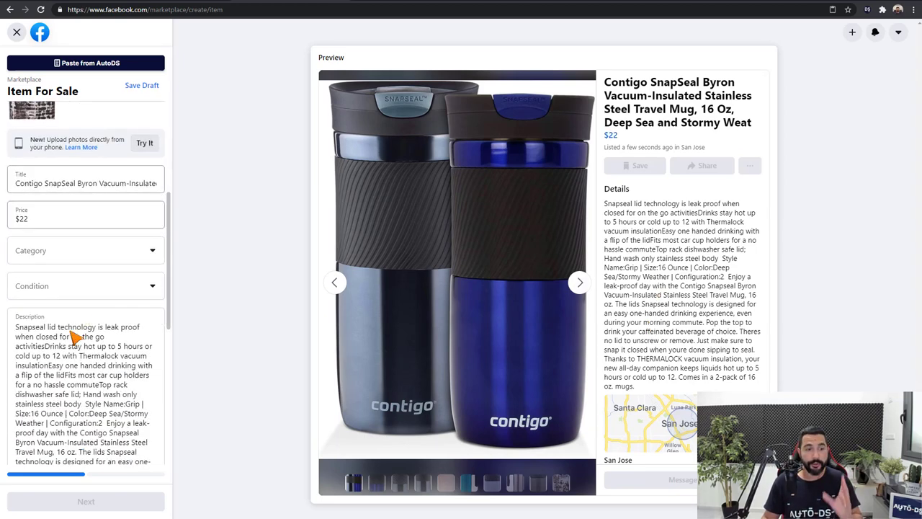
scroll(62, 299, "down", 1)
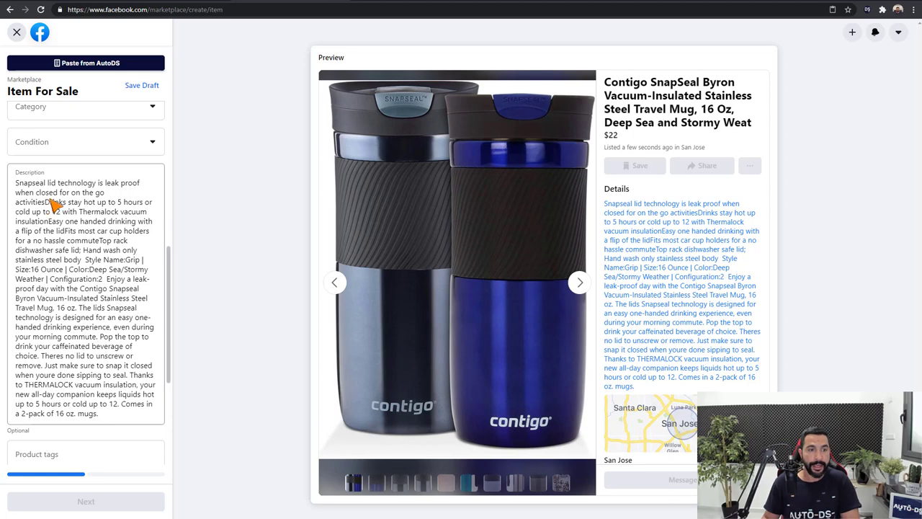
left_click(78, 212)
left_click(45, 203)
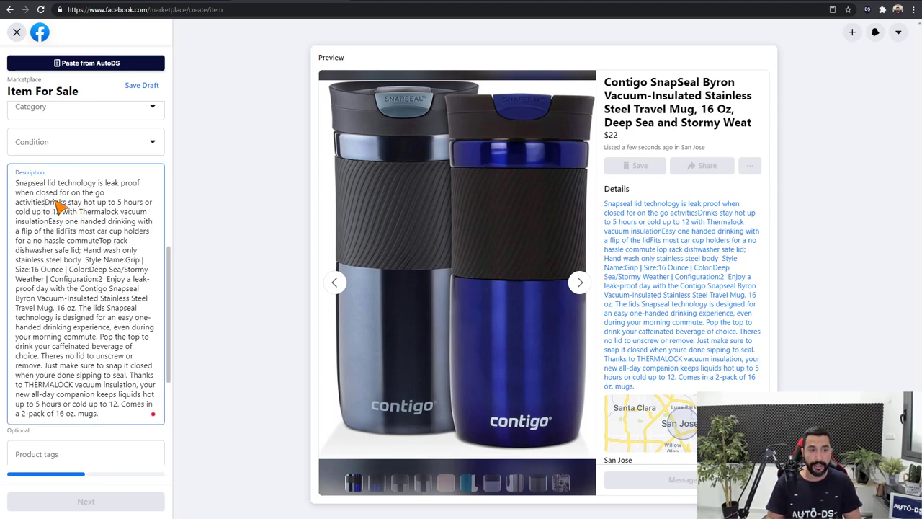
type(".")
key("Return")
key("Return")
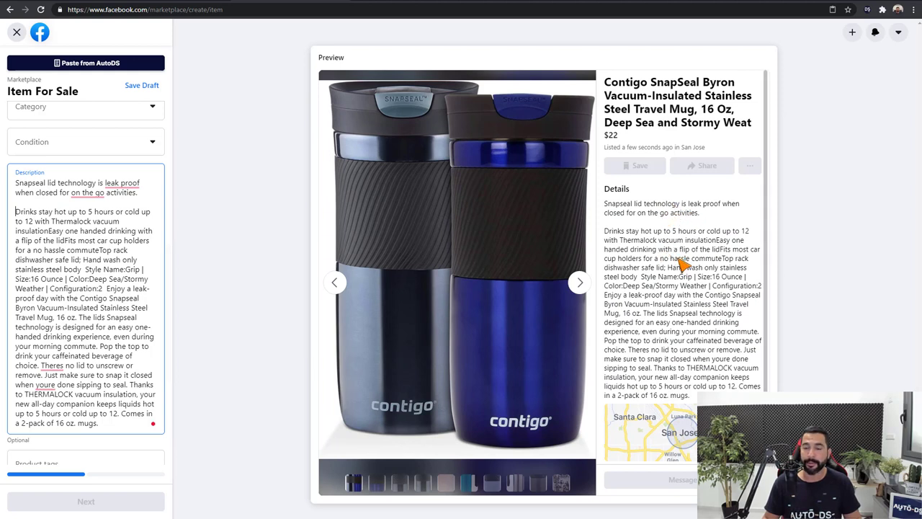
In the listing description, end the sentence after "vacuum insulation" with a period and insert a blank line before "Easy one handed"
left_click(48, 231)
type(".")
key("Return")
key("Return")
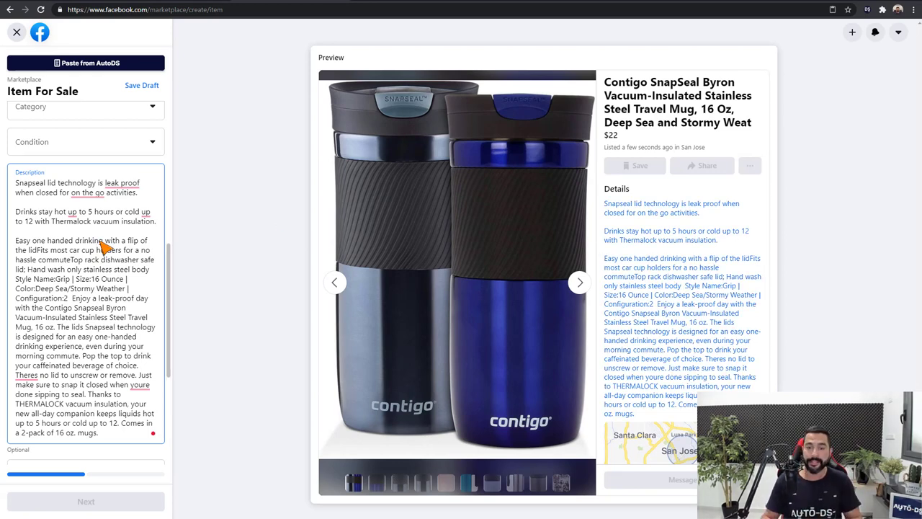
Look through the mug photos in the listing preview and return to the first photo
left_click(580, 284)
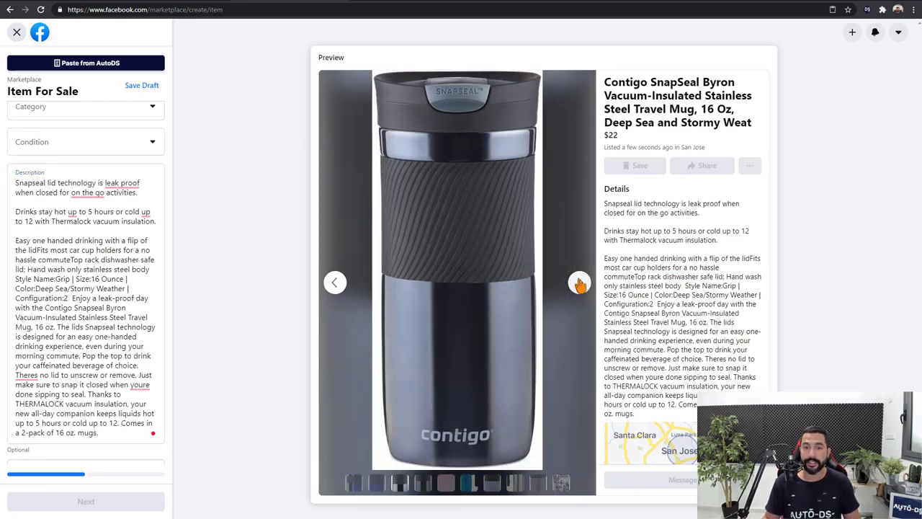
left_click(579, 283)
left_click(580, 283)
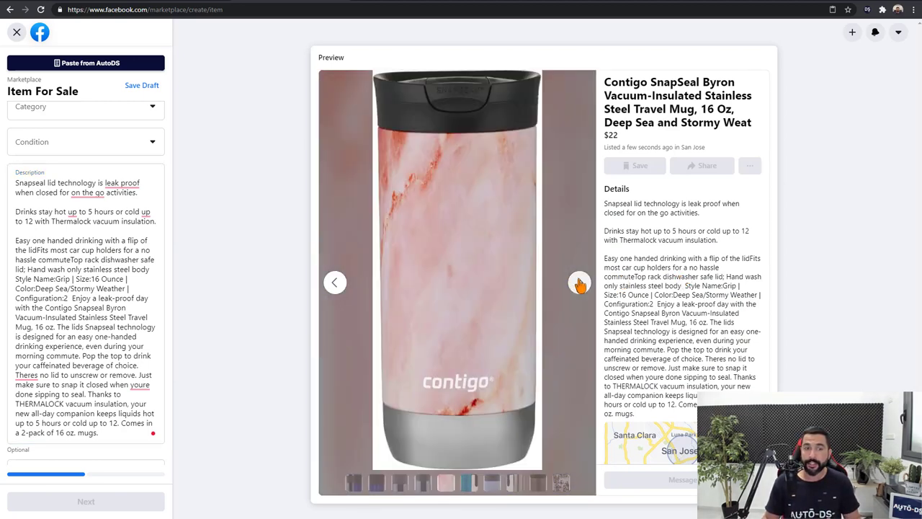
left_click(579, 283)
left_click(579, 283)
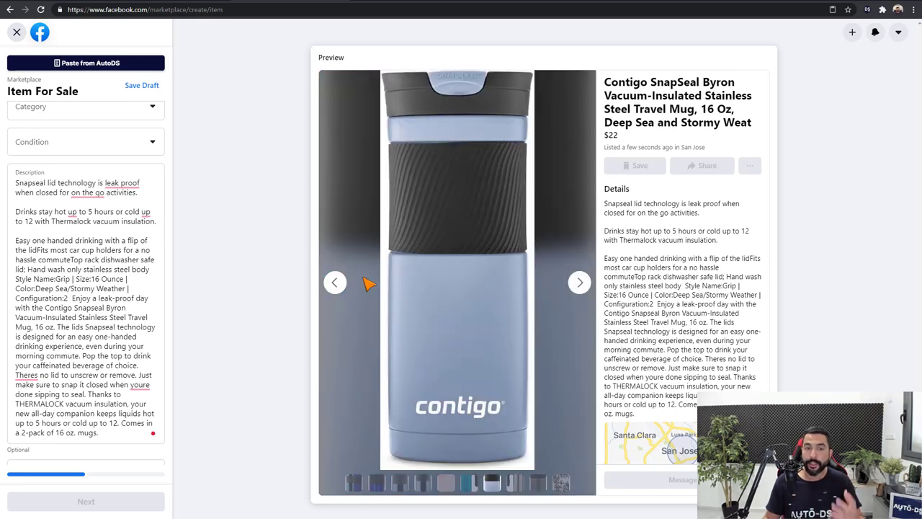
left_click(335, 283)
left_click(335, 283)
left_click(336, 283)
left_click(335, 283)
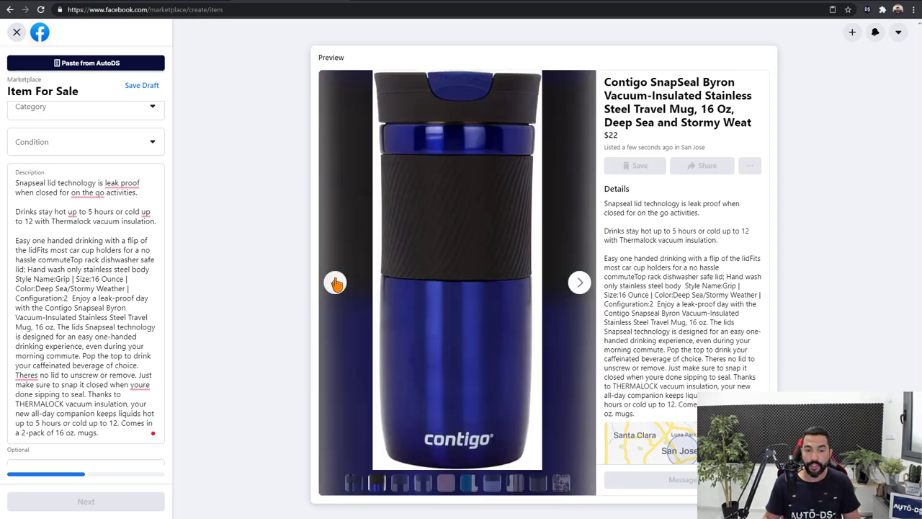
left_click(335, 283)
Remove the pink marble mug photo and the teal mug photo from the listing
scroll(108, 259, "down", 3)
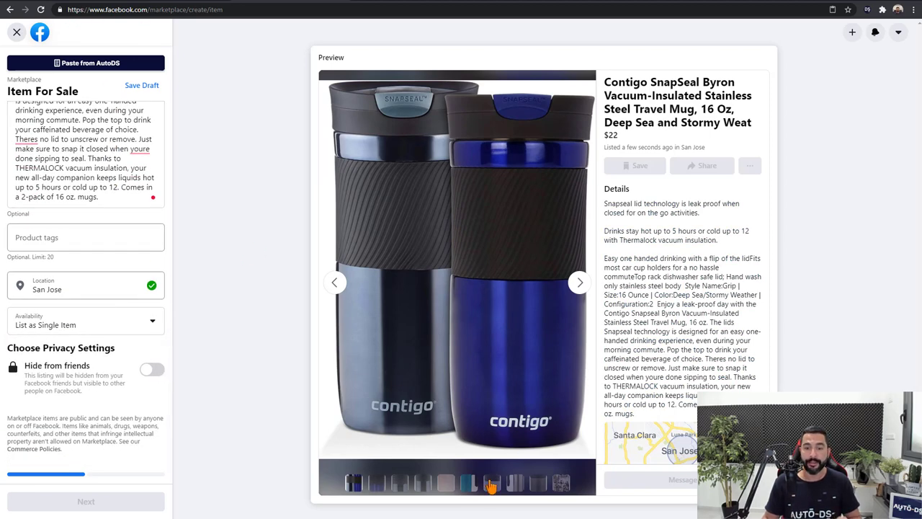
scroll(119, 181, "up", 10)
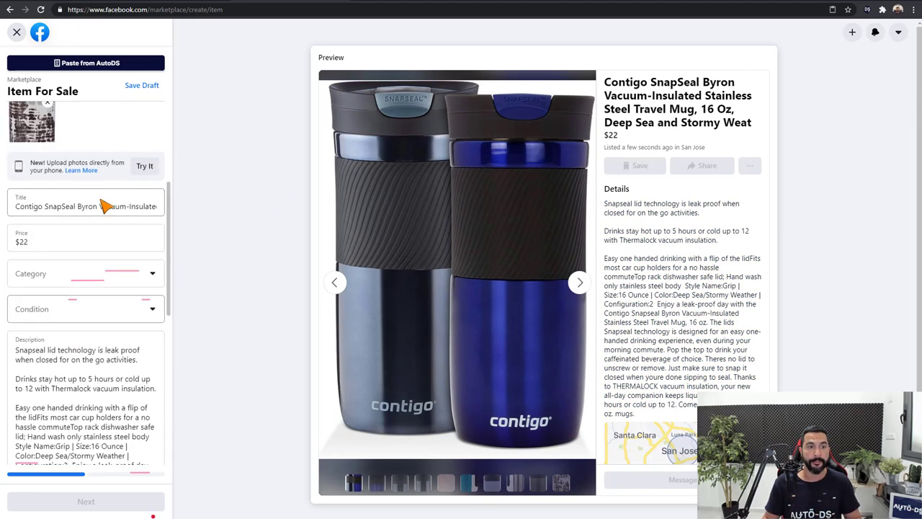
scroll(101, 209, "up", 2)
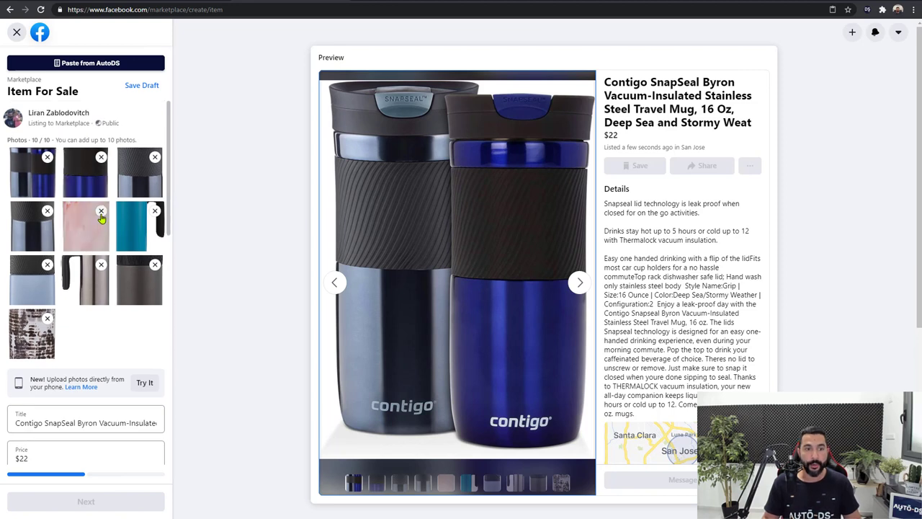
left_click(101, 213)
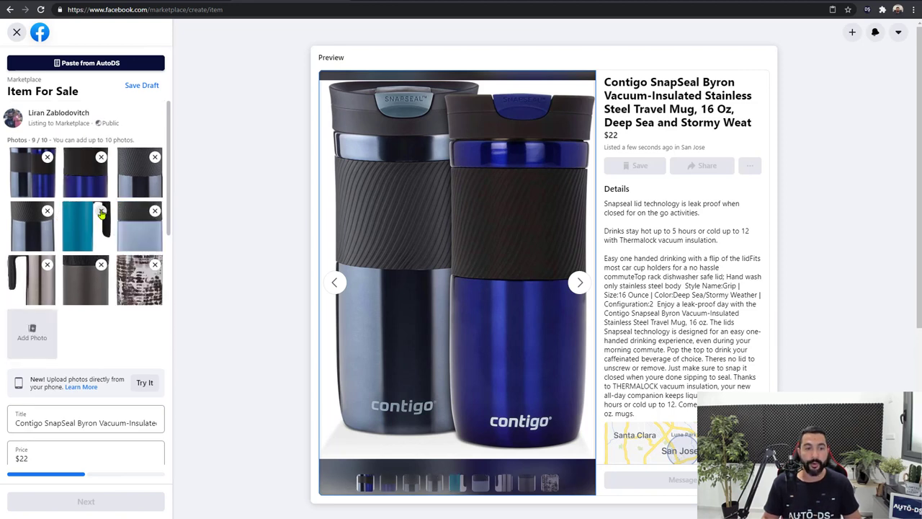
left_click(101, 211)
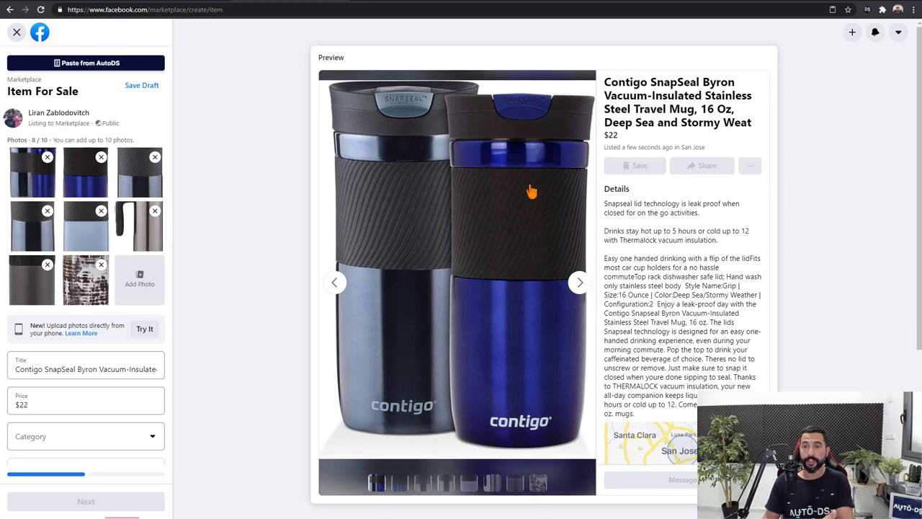
Set the listing's category to Appliances and its condition to New
scroll(56, 179, "down", 2)
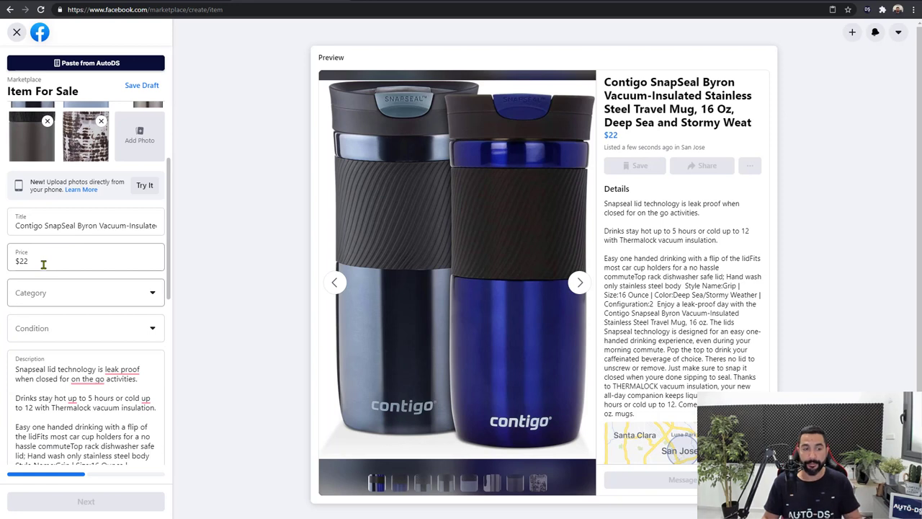
left_click(71, 301)
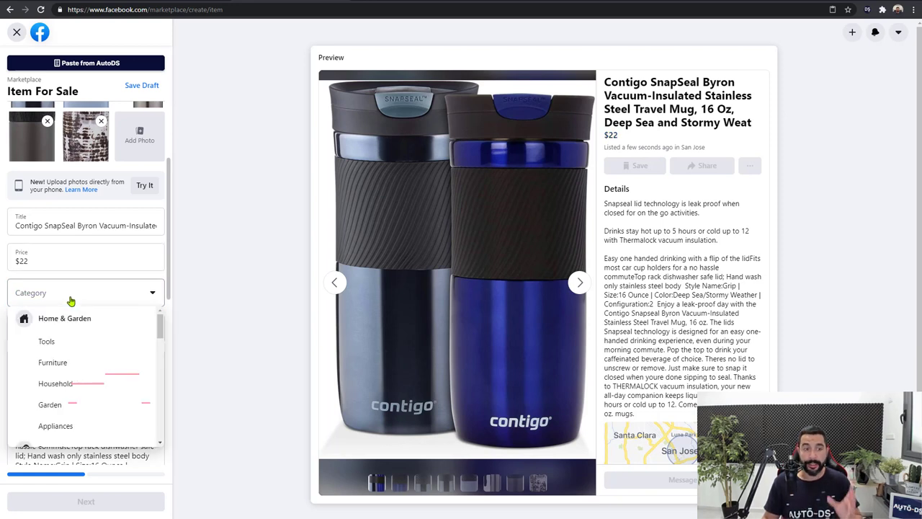
scroll(72, 342, "down", 1)
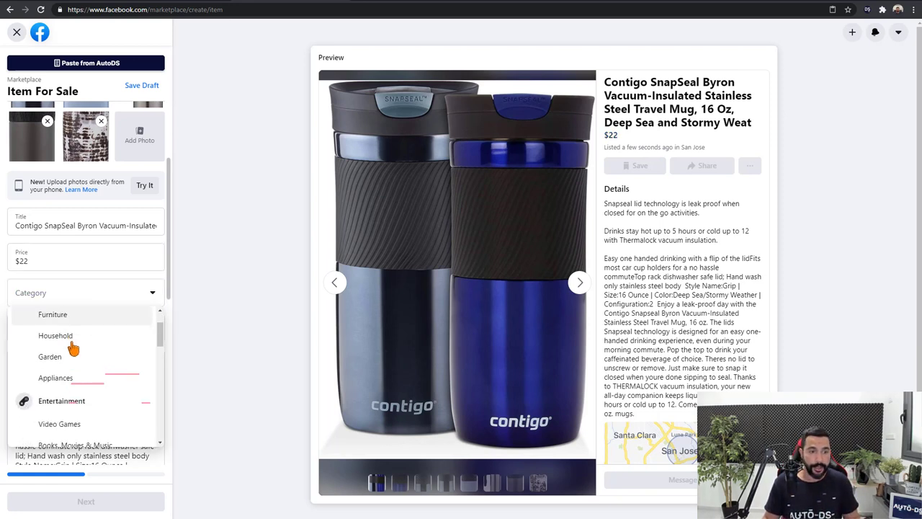
scroll(91, 352, "down", 1)
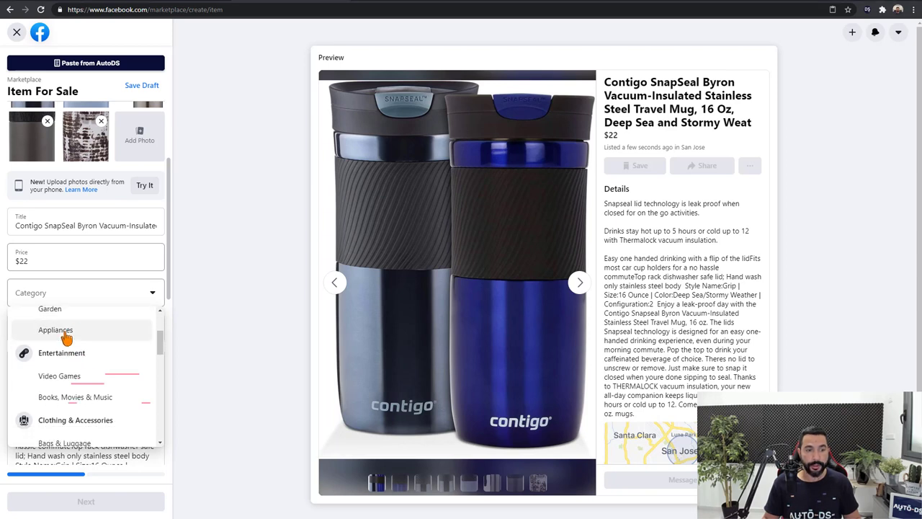
left_click(65, 330)
left_click(65, 330)
left_click(39, 353)
Enter "Branded" as the brand of the mug listing
left_click(77, 364)
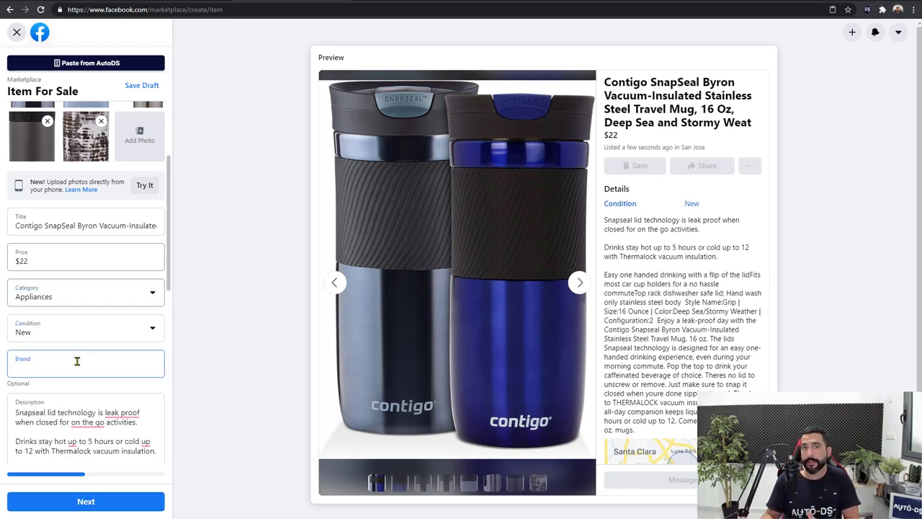
type("B")
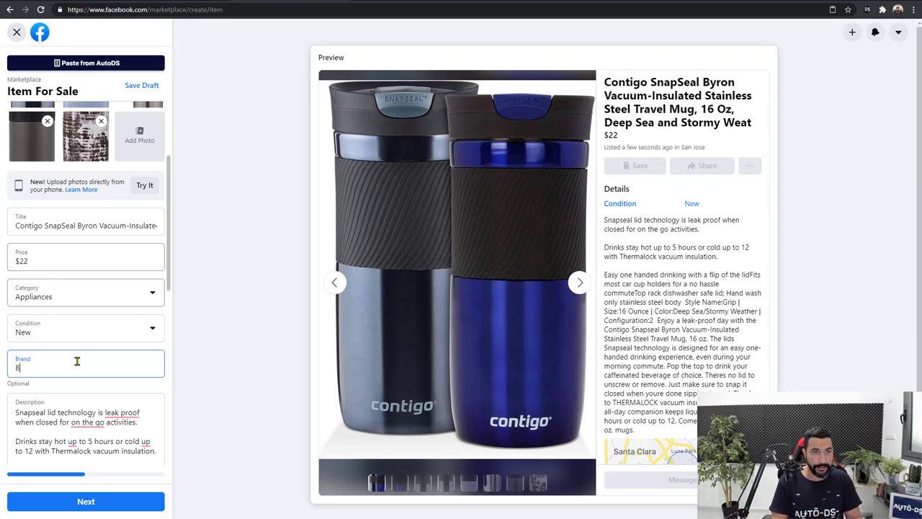
type("randed")
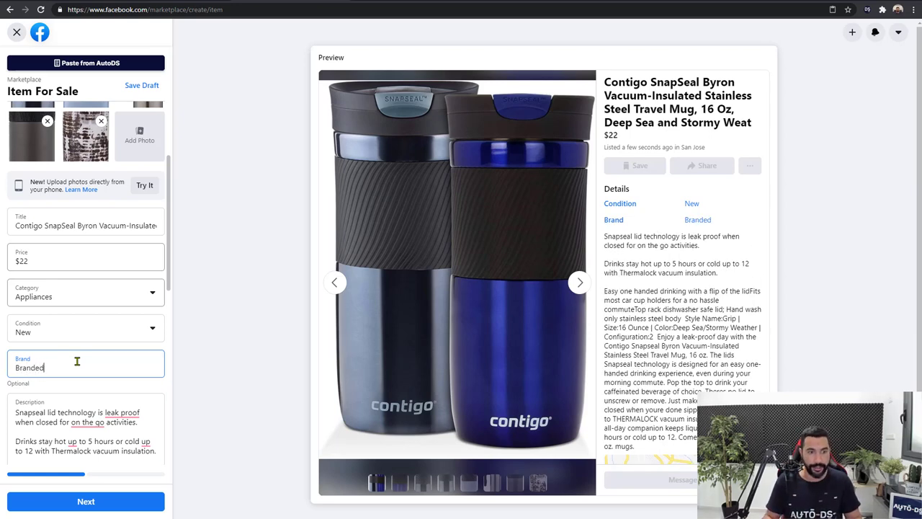
Set the listing's location to the city San Jose, California
scroll(77, 362, "down", 5)
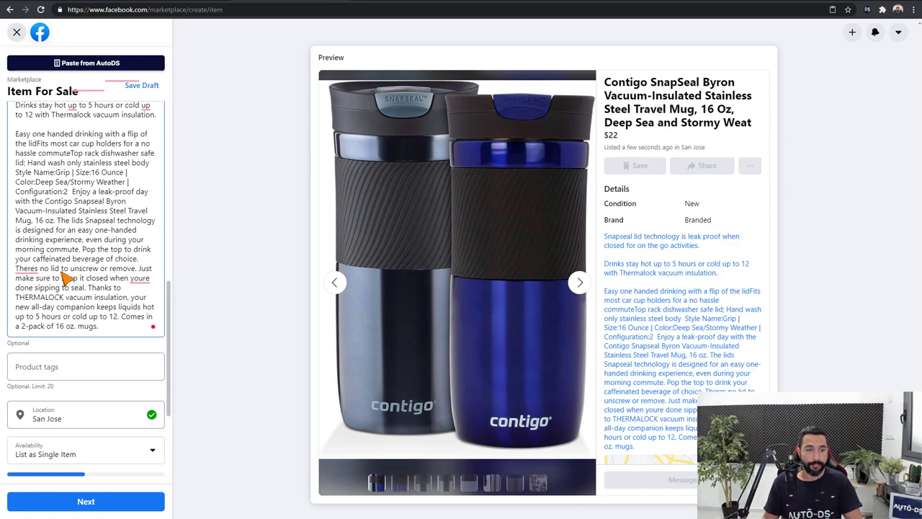
scroll(62, 281, "down", 2)
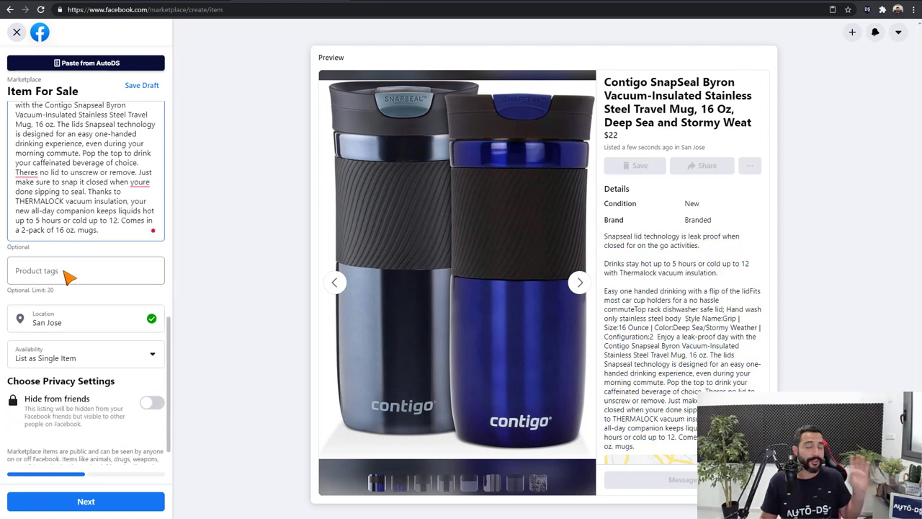
triple_click(75, 324)
left_click(81, 324)
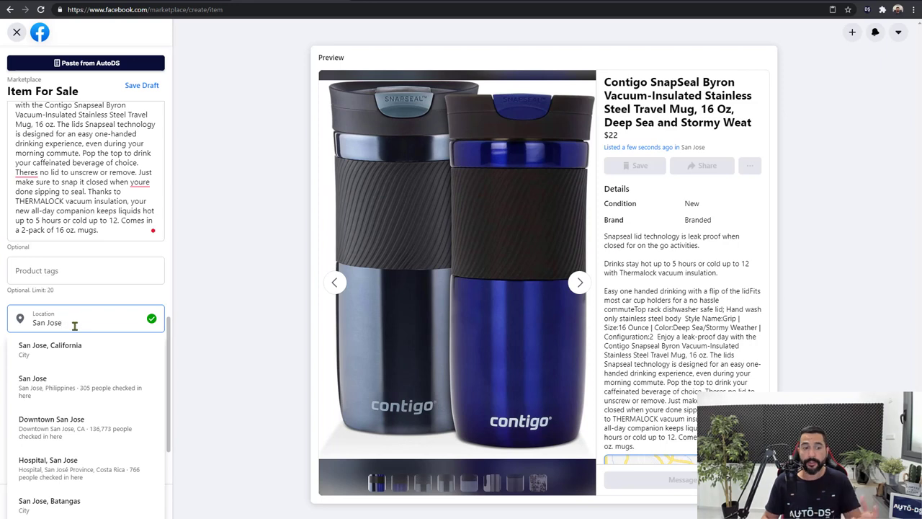
left_click(65, 352)
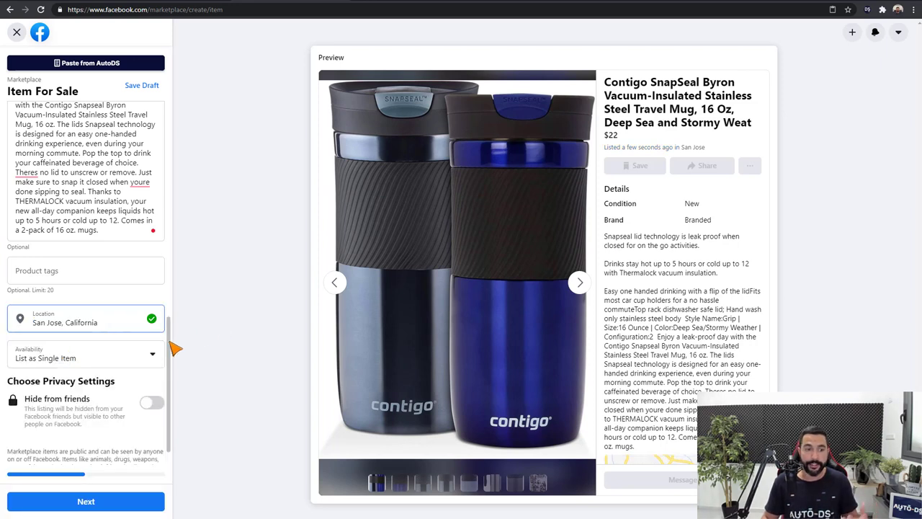
Change the listing's availability to List as In Stock
left_click(56, 363)
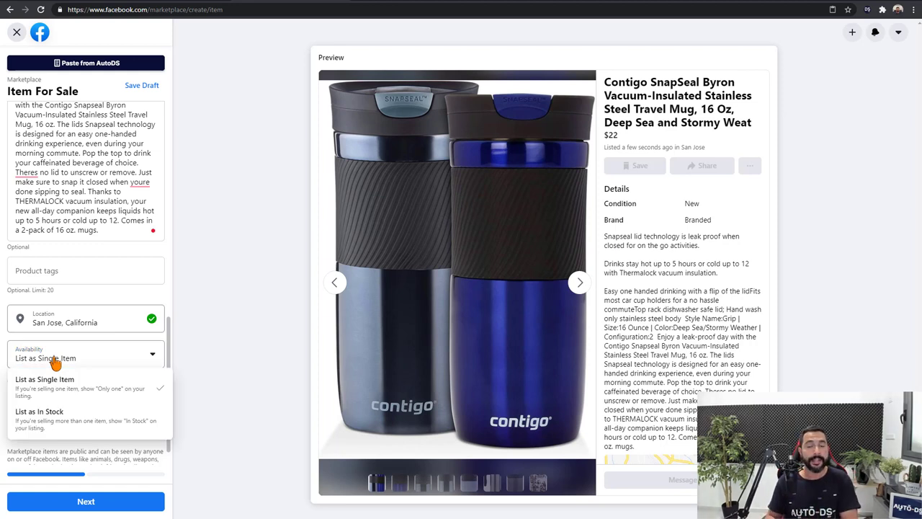
left_click(78, 421)
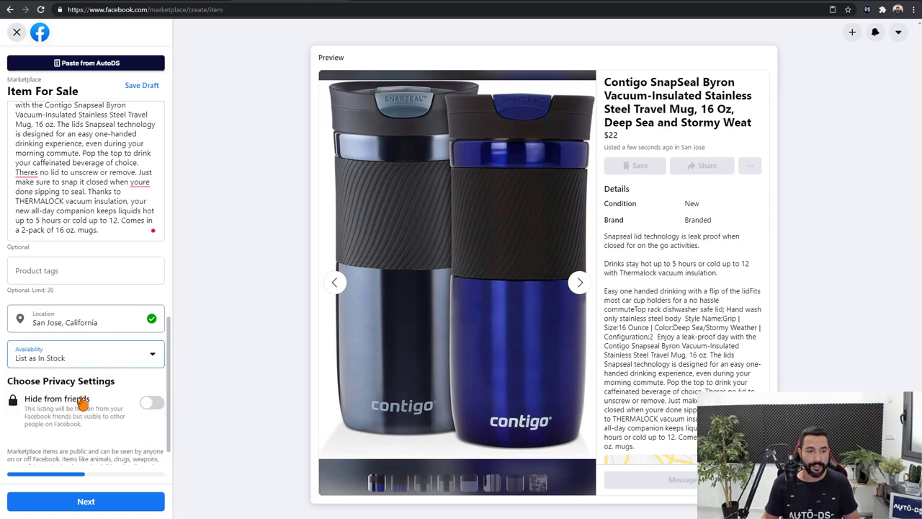
scroll(115, 393, "up", 1)
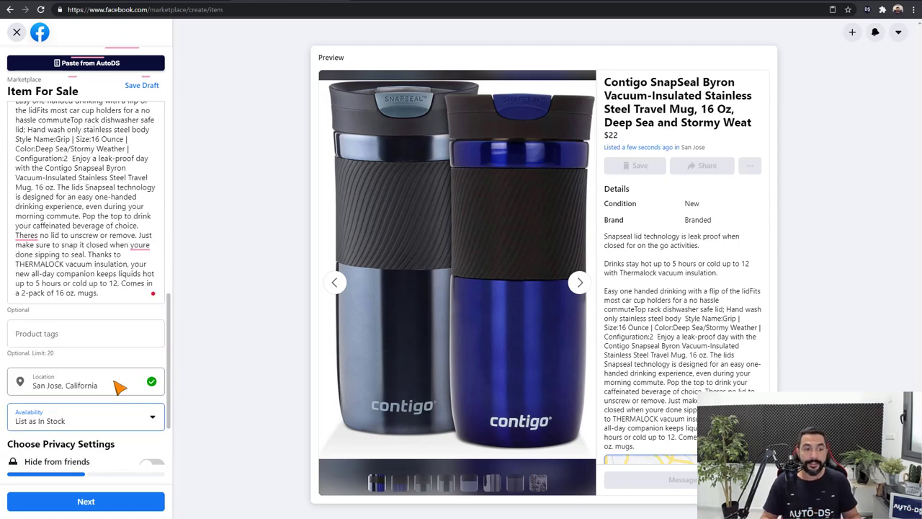
scroll(702, 283, "down", 2)
scroll(692, 284, "up", 2)
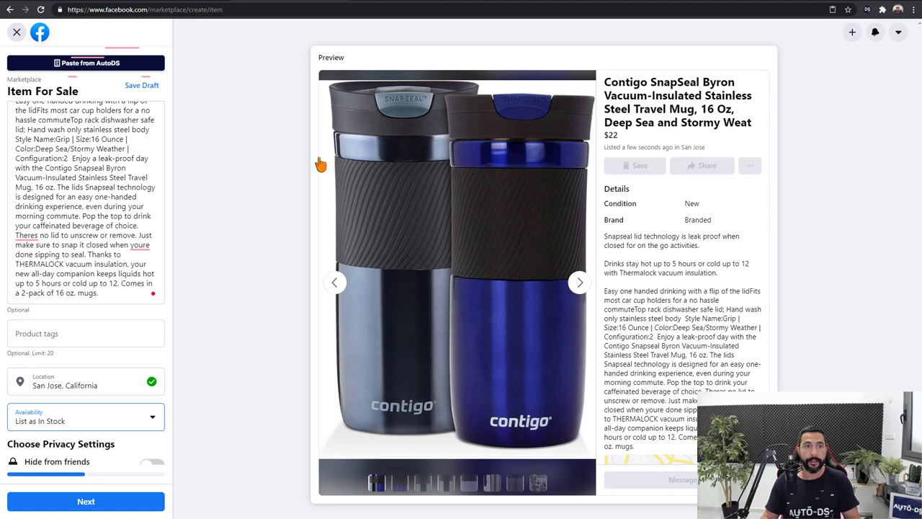
Check the Facebook listing form against the AutoDS mug draft and advance the listing to its next stage
left_click(186, 2)
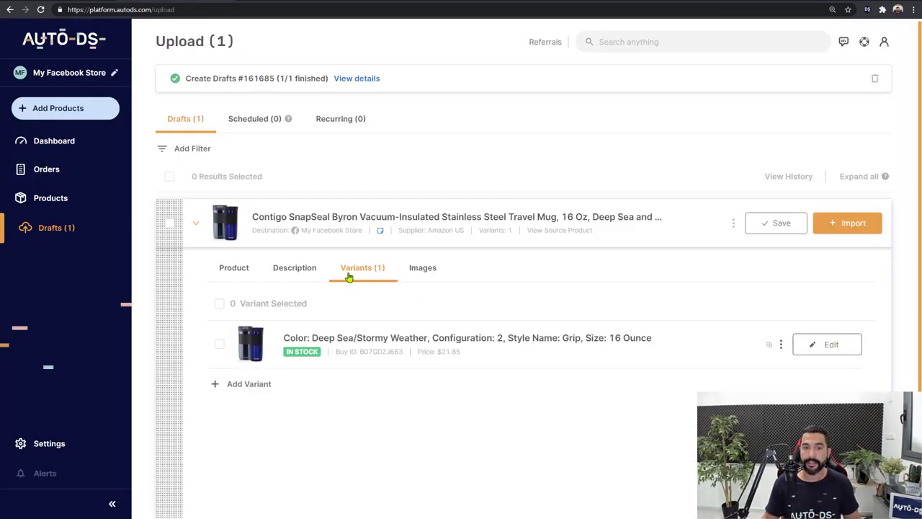
left_click(258, 3)
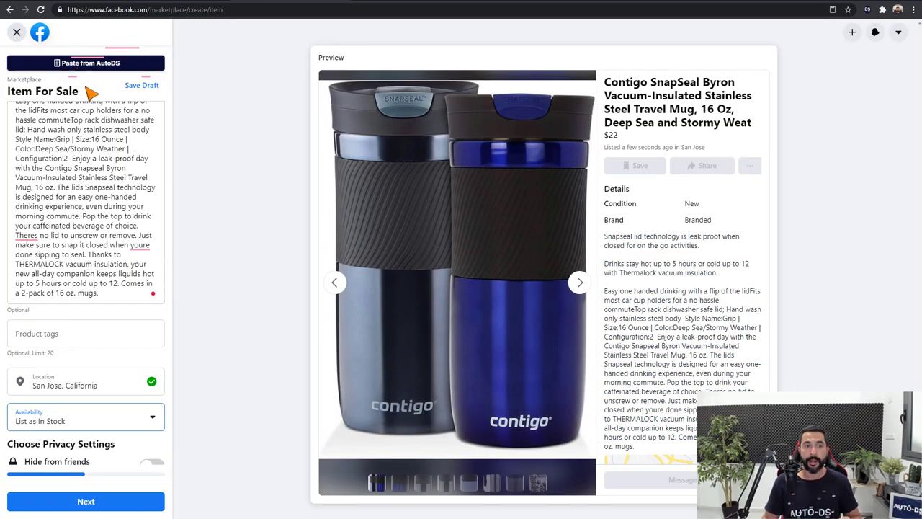
scroll(115, 173, "up", 5)
scroll(94, 274, "down", 1)
scroll(78, 346, "up", 2)
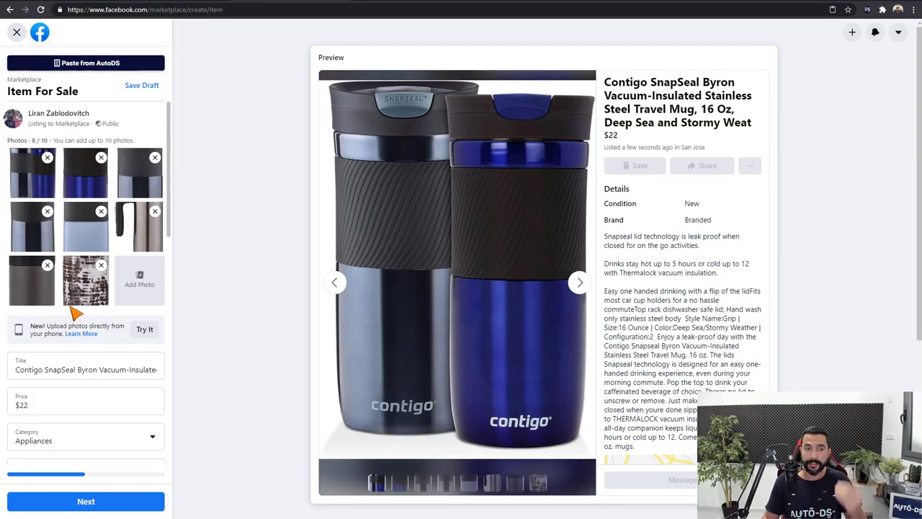
scroll(78, 310, "down", 4)
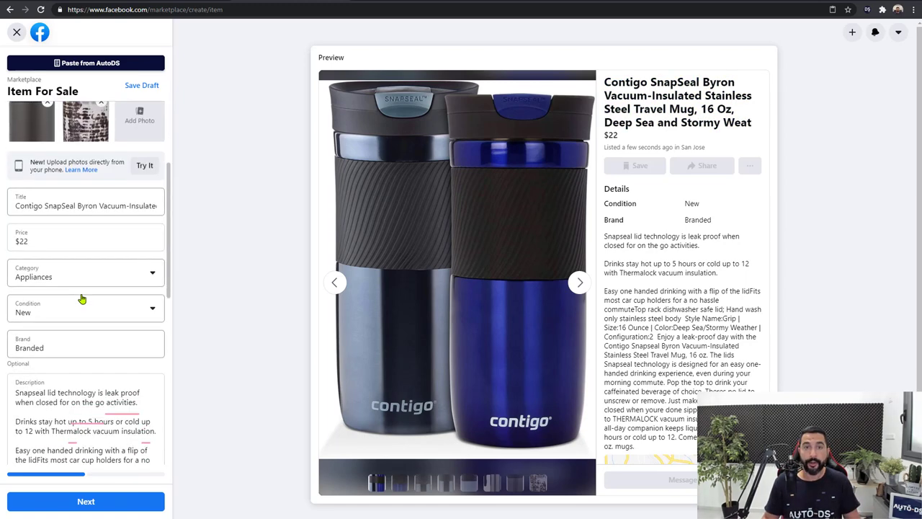
scroll(65, 267, "down", 1)
left_click(72, 278)
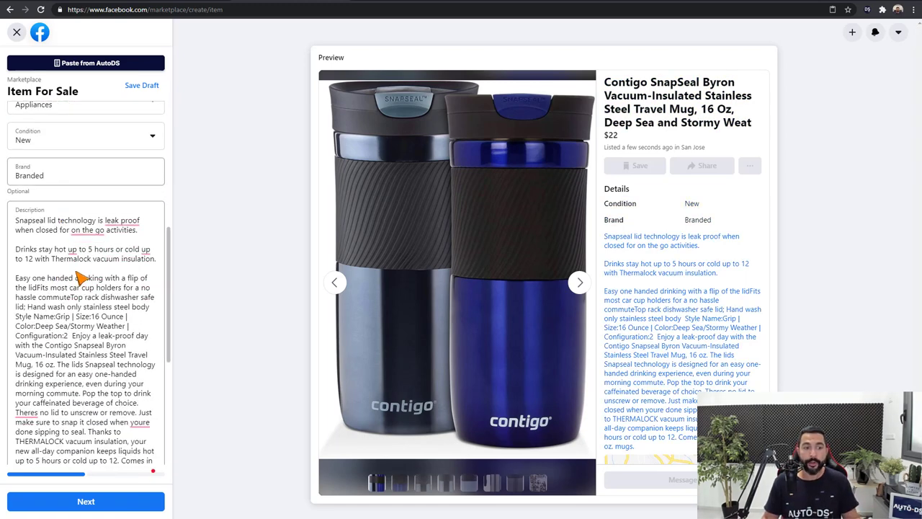
scroll(83, 311, "down", 2)
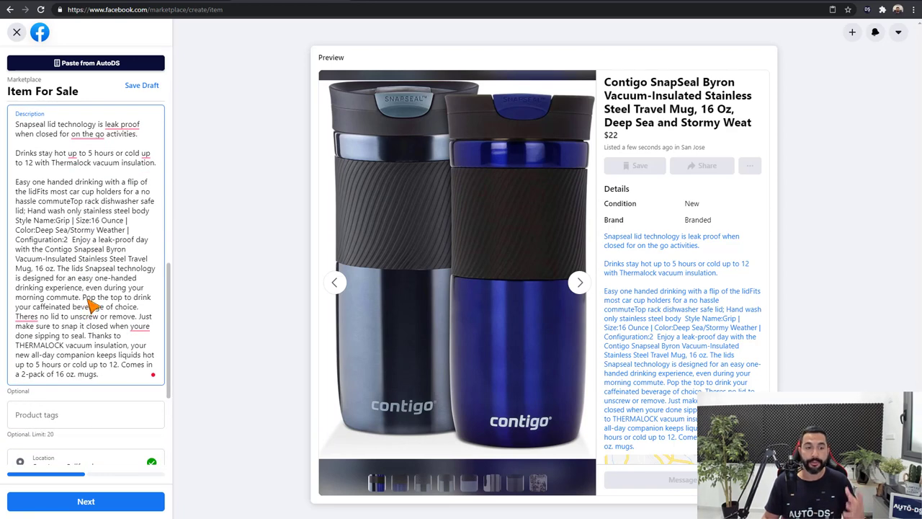
scroll(93, 299, "down", 5)
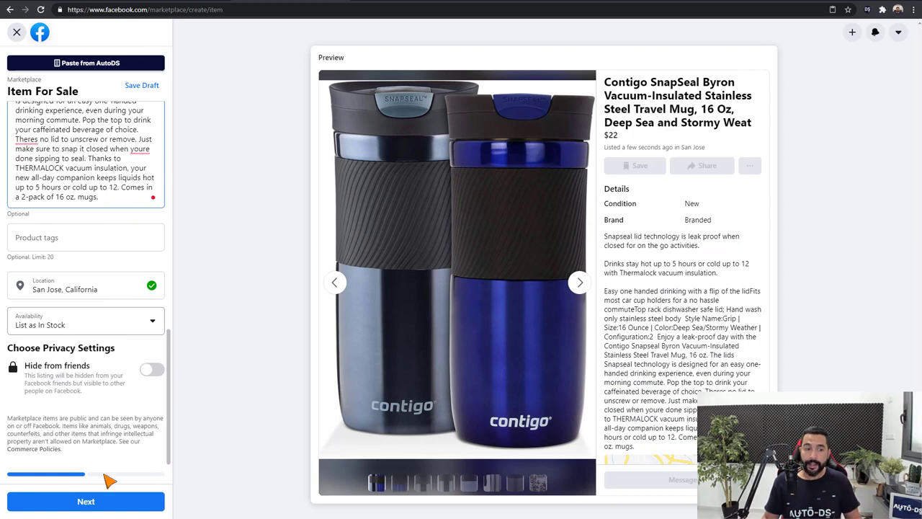
left_click(88, 502)
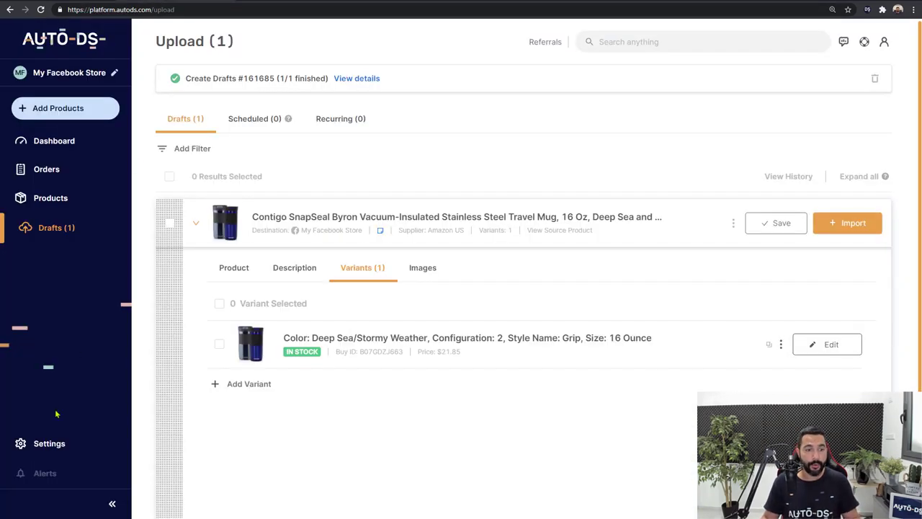
Enable both stock monitoring updates and price monitoring updates in the AutoDS notification settings
left_click(45, 447)
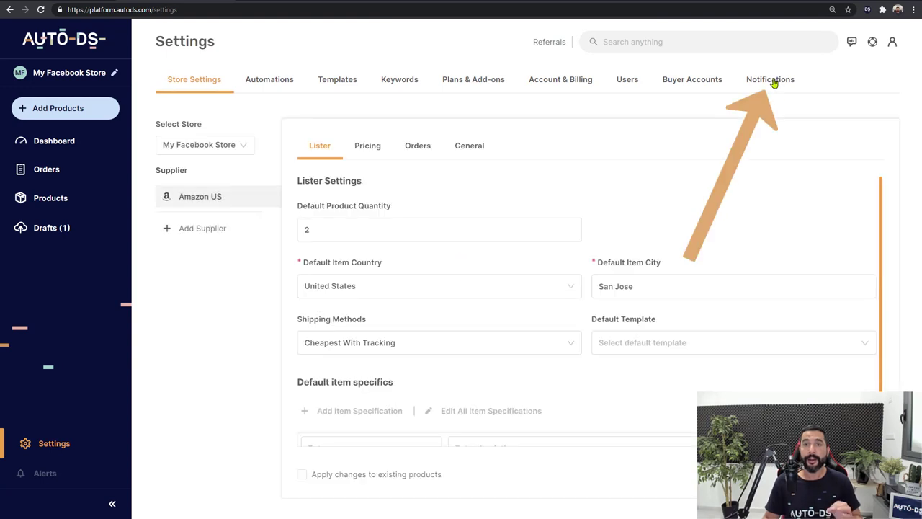
left_click(773, 83)
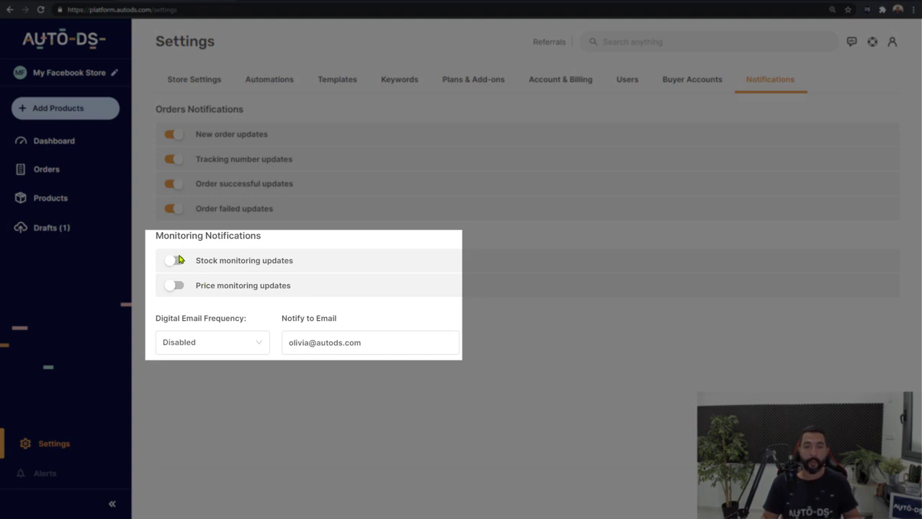
left_click(173, 262)
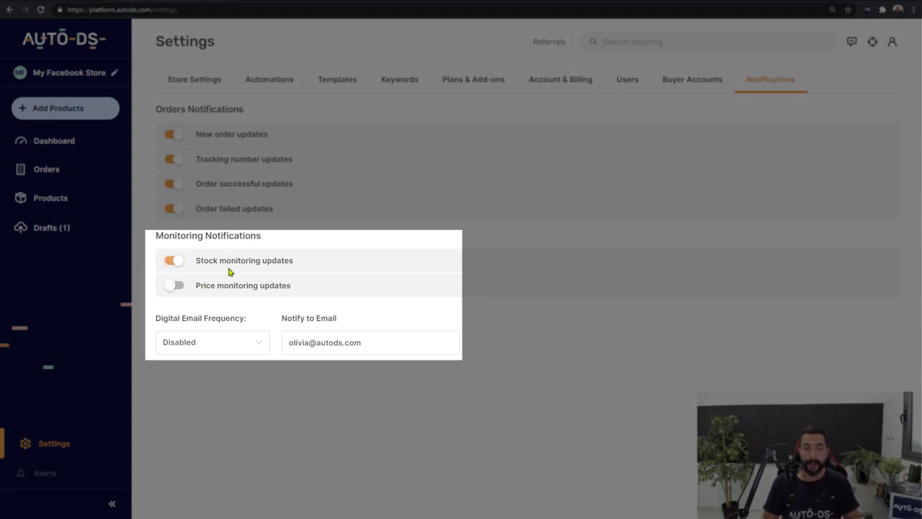
left_click(176, 288)
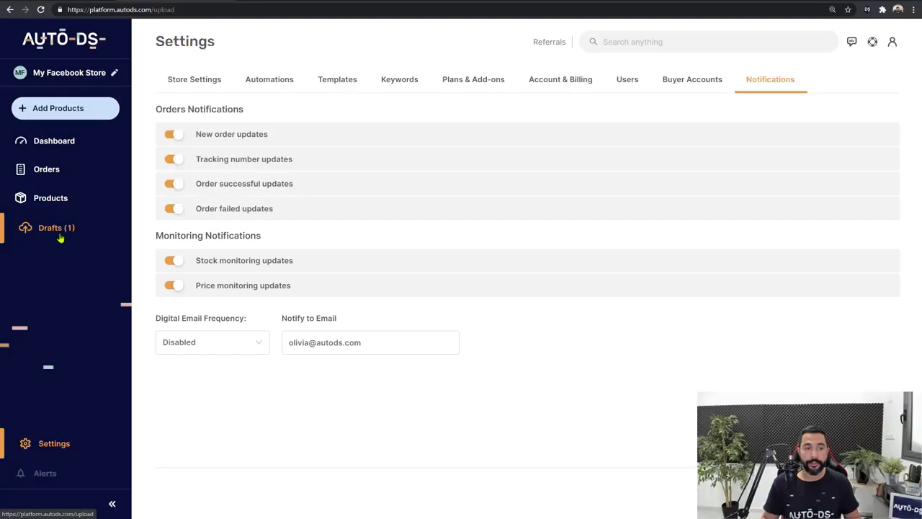
Review the Amazon source link stored in the travel mug draft's note and close the note
left_click(56, 229)
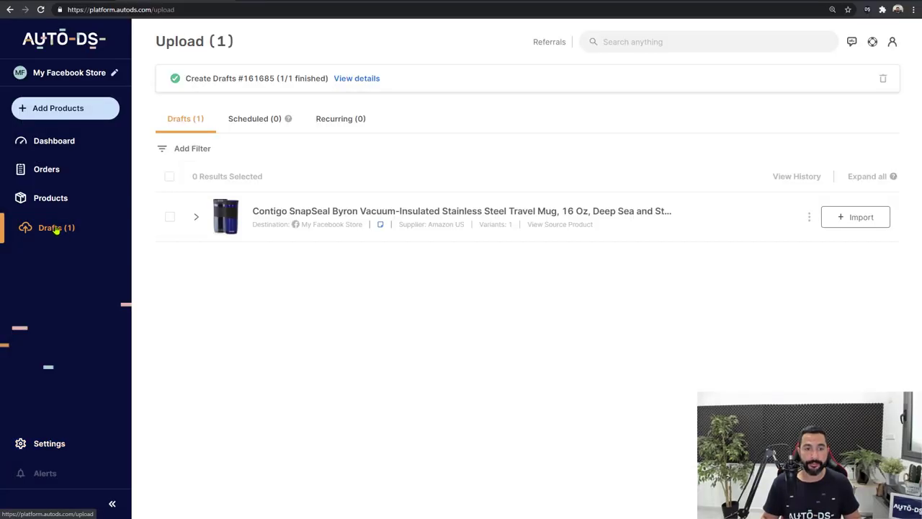
left_click(381, 226)
left_click(346, 191)
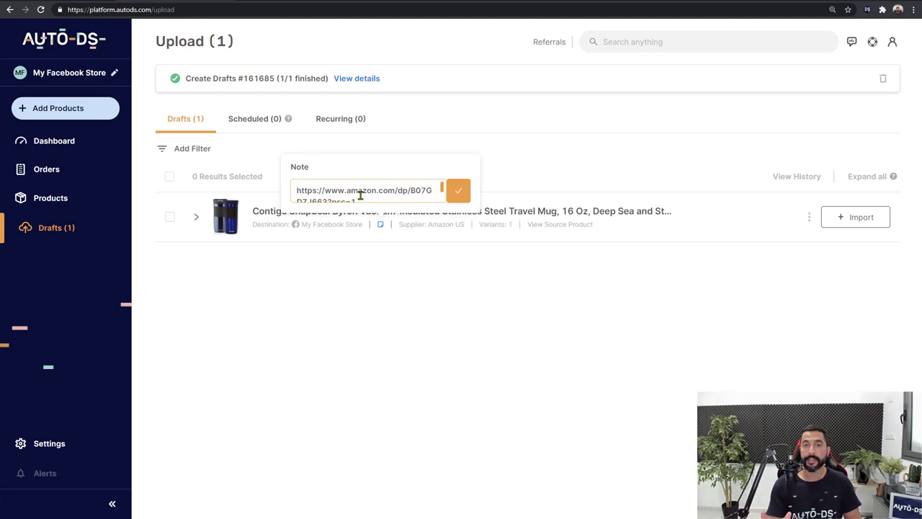
left_click(360, 194)
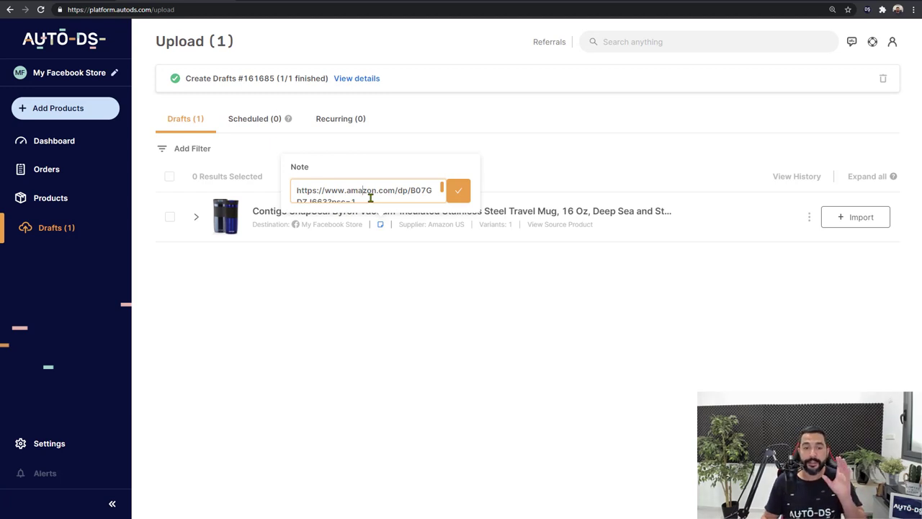
left_click(353, 258)
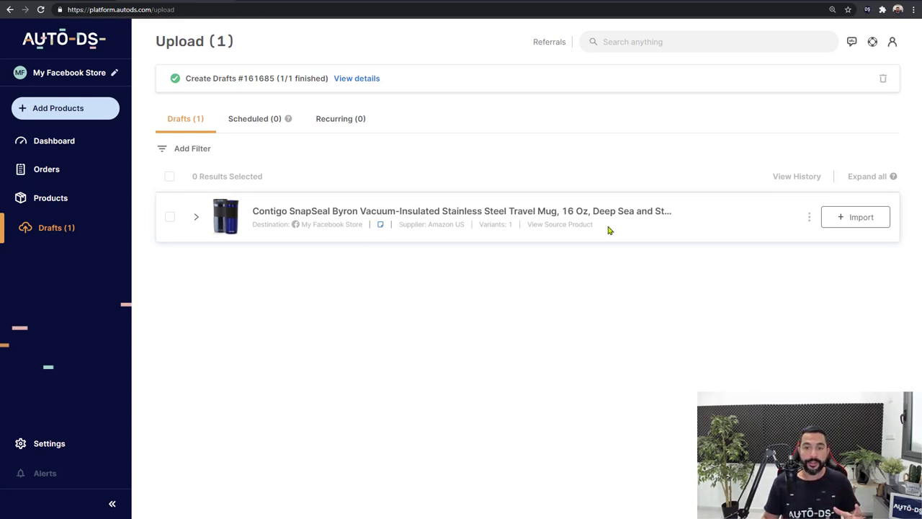
Import the Contigo travel mug draft to My Facebook Store and open the store's product list
left_click(846, 221)
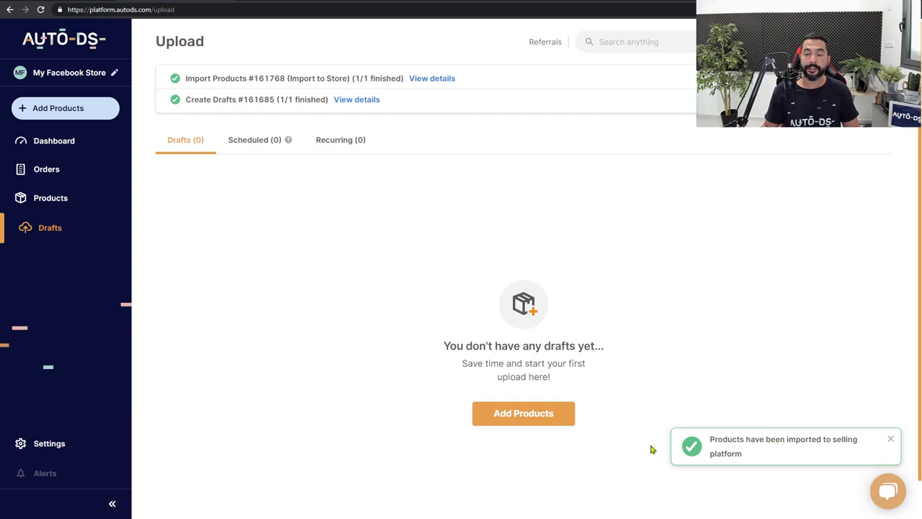
left_click(62, 203)
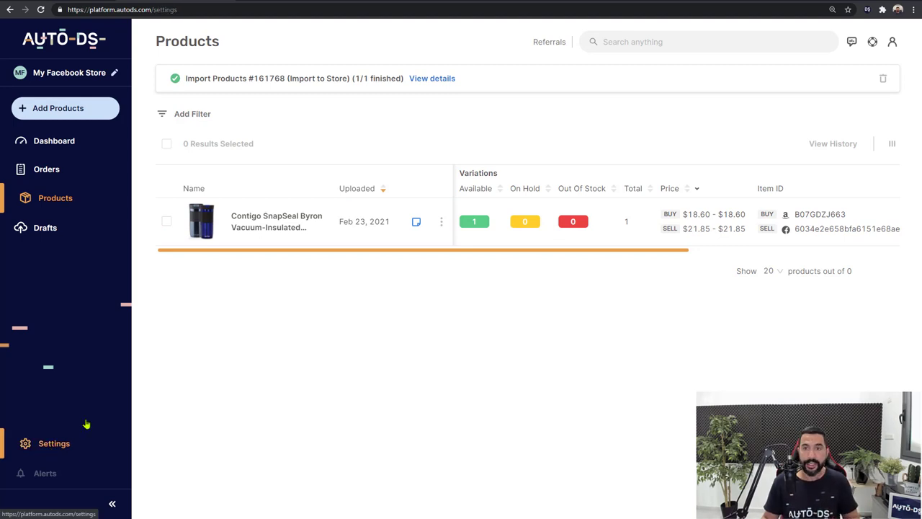
Turn on stock monitoring updates and price monitoring updates in the store's notification settings
left_click(61, 443)
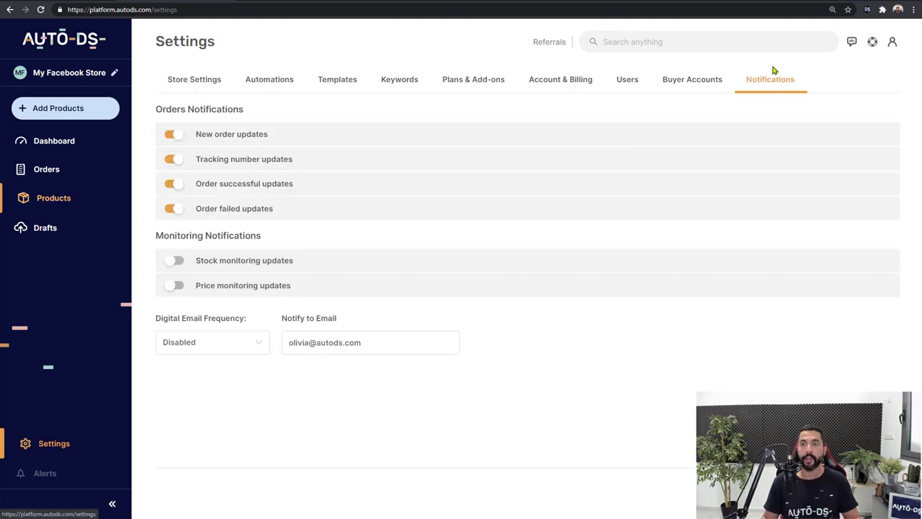
left_click(176, 263)
left_click(173, 289)
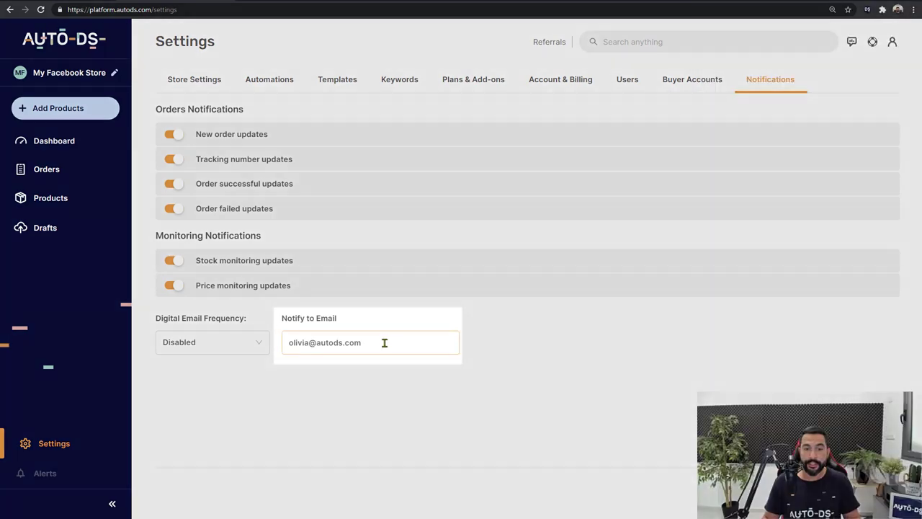
Replace the notification e-mail with the address that should receive the monitoring updates
left_click_drag(385, 342, 291, 343)
double_click(307, 342)
type("liran")
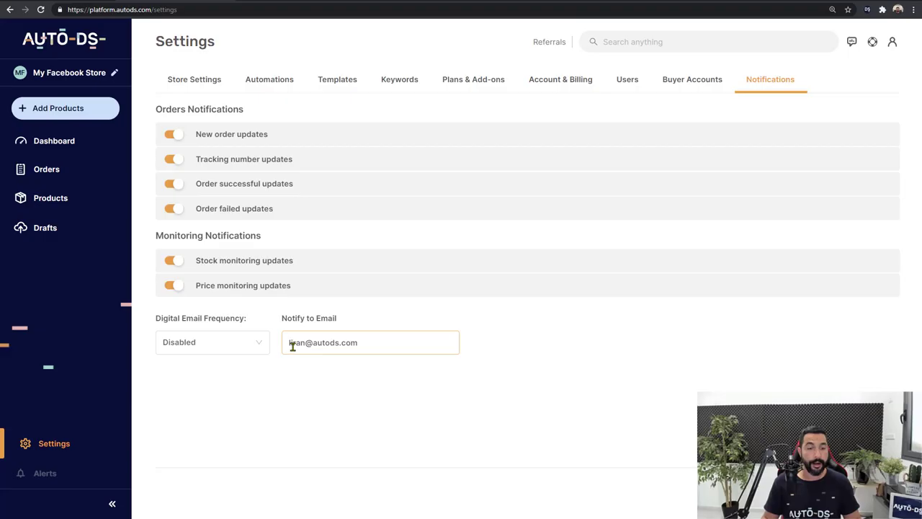
left_click_drag(290, 344, 270, 336)
left_click(381, 341)
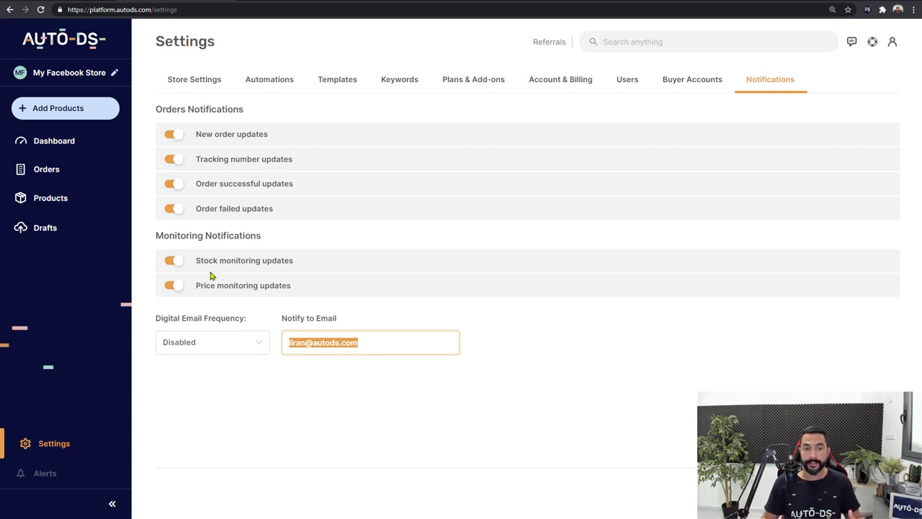
key("Right")
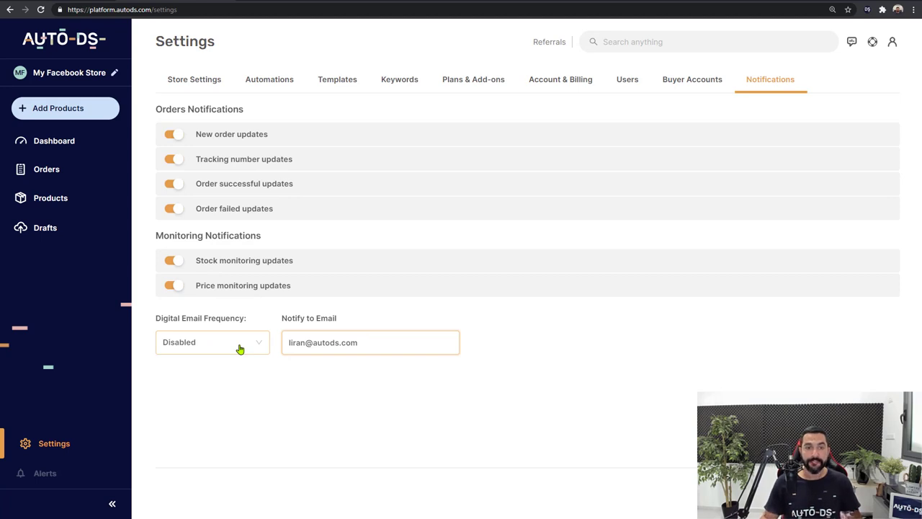
Set the Digital Email Frequency for the notifications to Daily
left_click(240, 349)
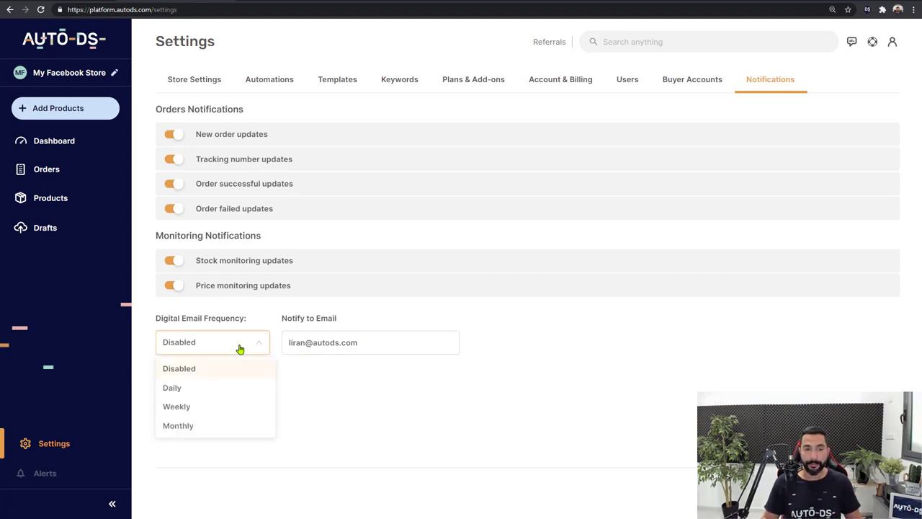
left_click(200, 393)
left_click_drag(373, 350, 270, 349)
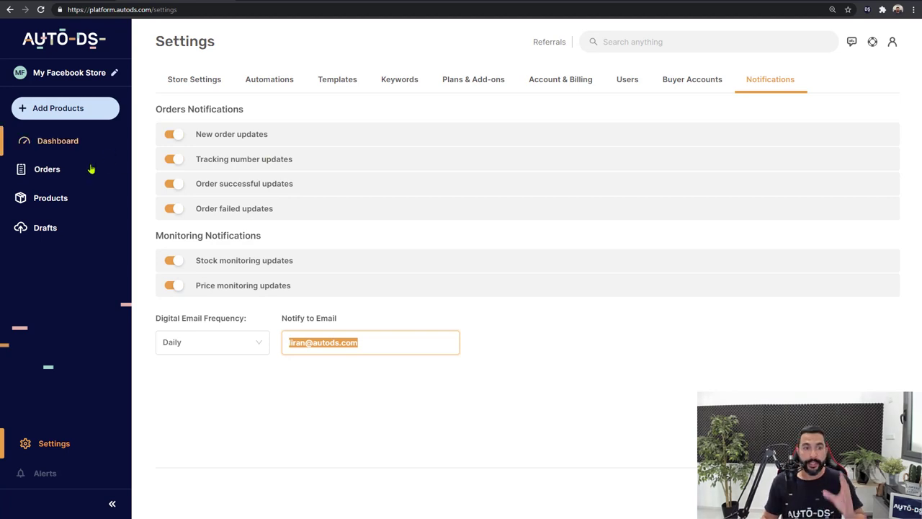
Compare the imported mug in the AutoDS product list with its Facebook Marketplace listing preview
left_click(59, 202)
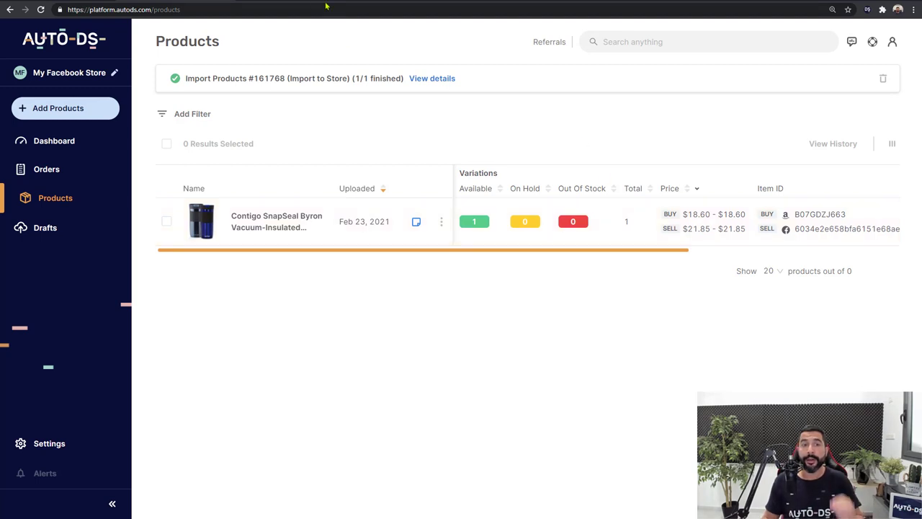
left_click(281, 1)
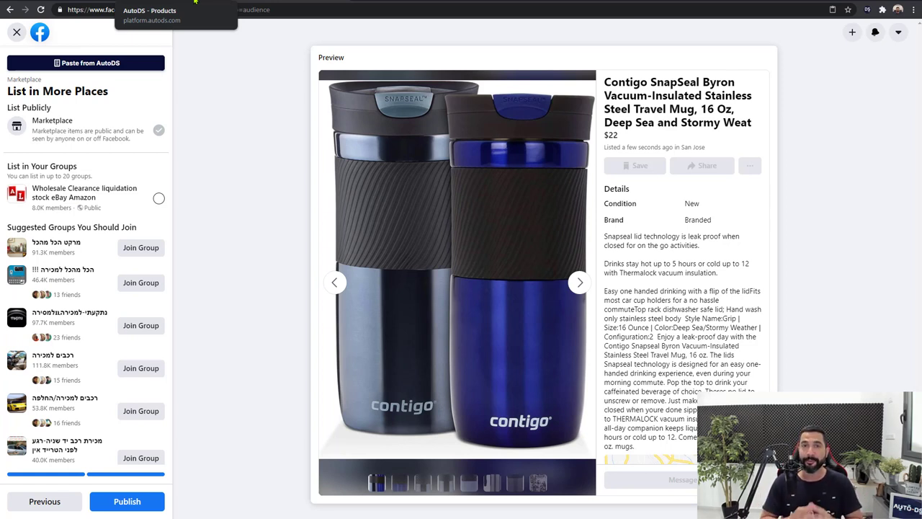
left_click(195, 2)
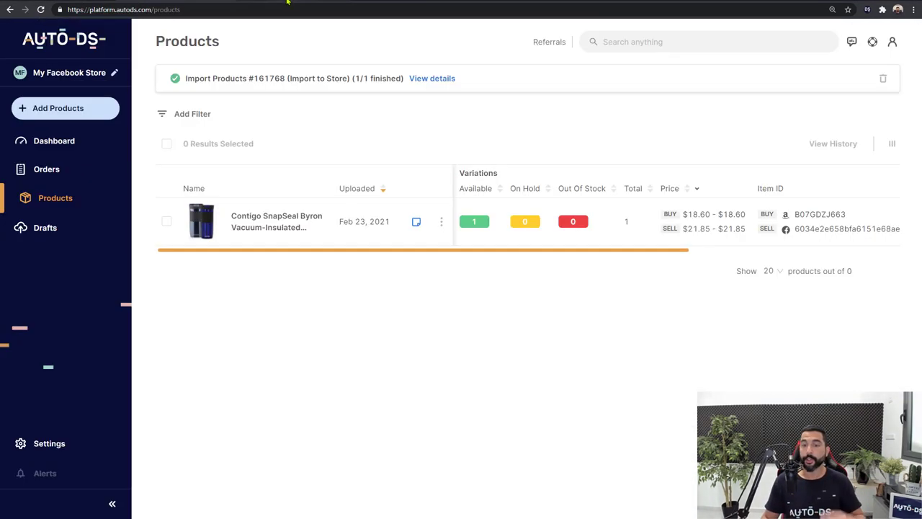
left_click(288, 2)
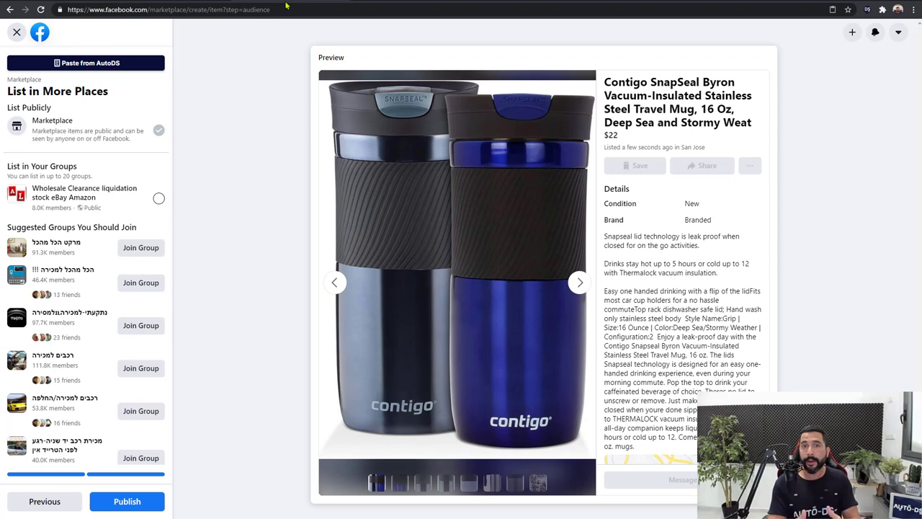
left_click(175, 2)
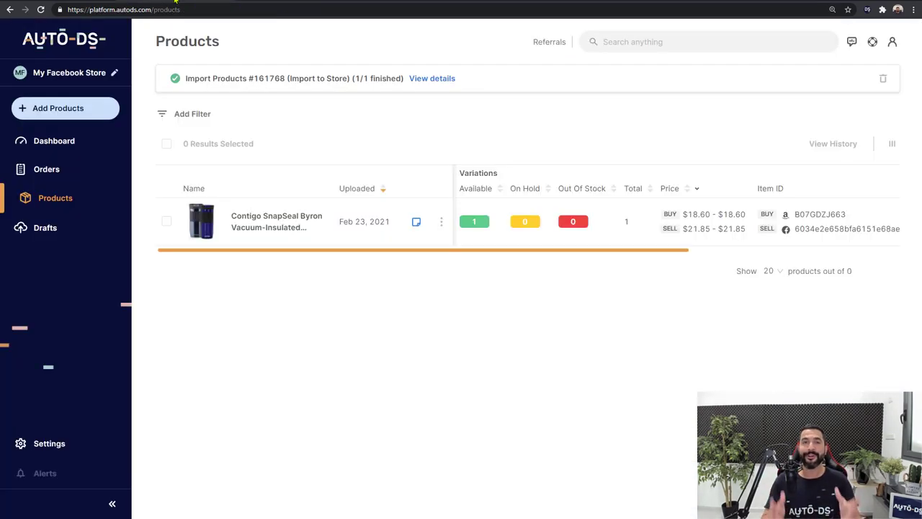